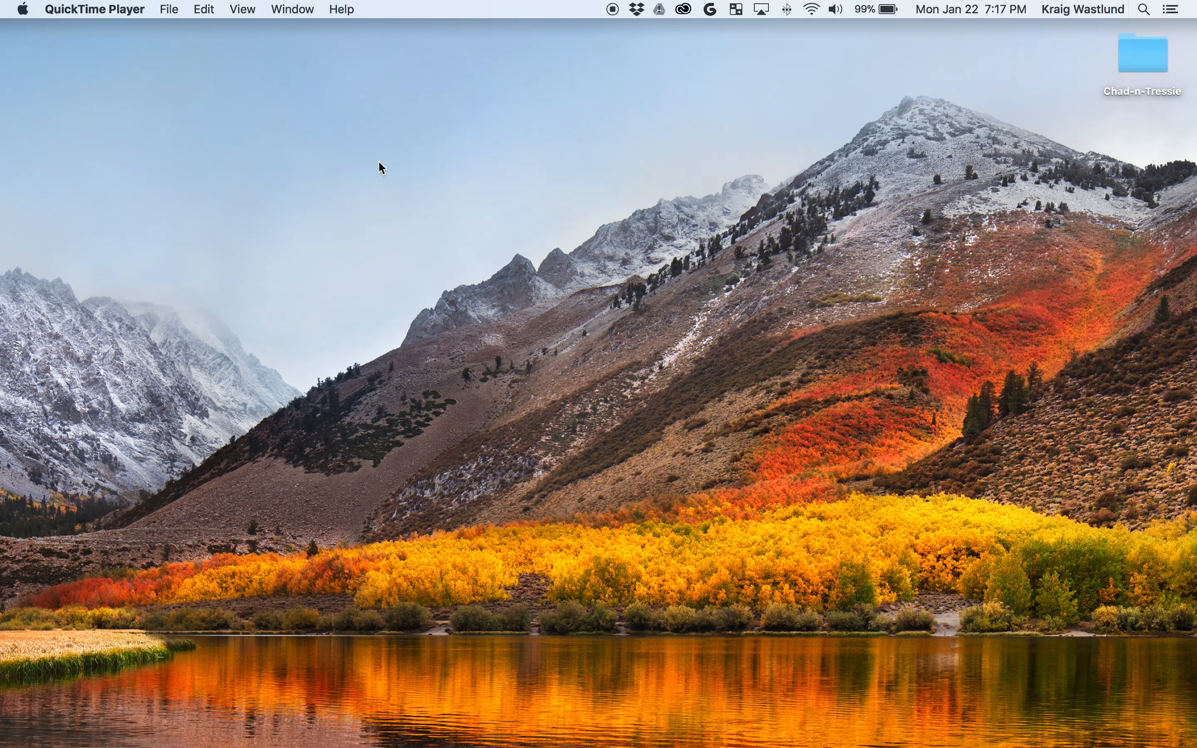
In Terminal, check Python versions: python starts 2.7.10, while python3 is not found.
key(F4)
text(term)
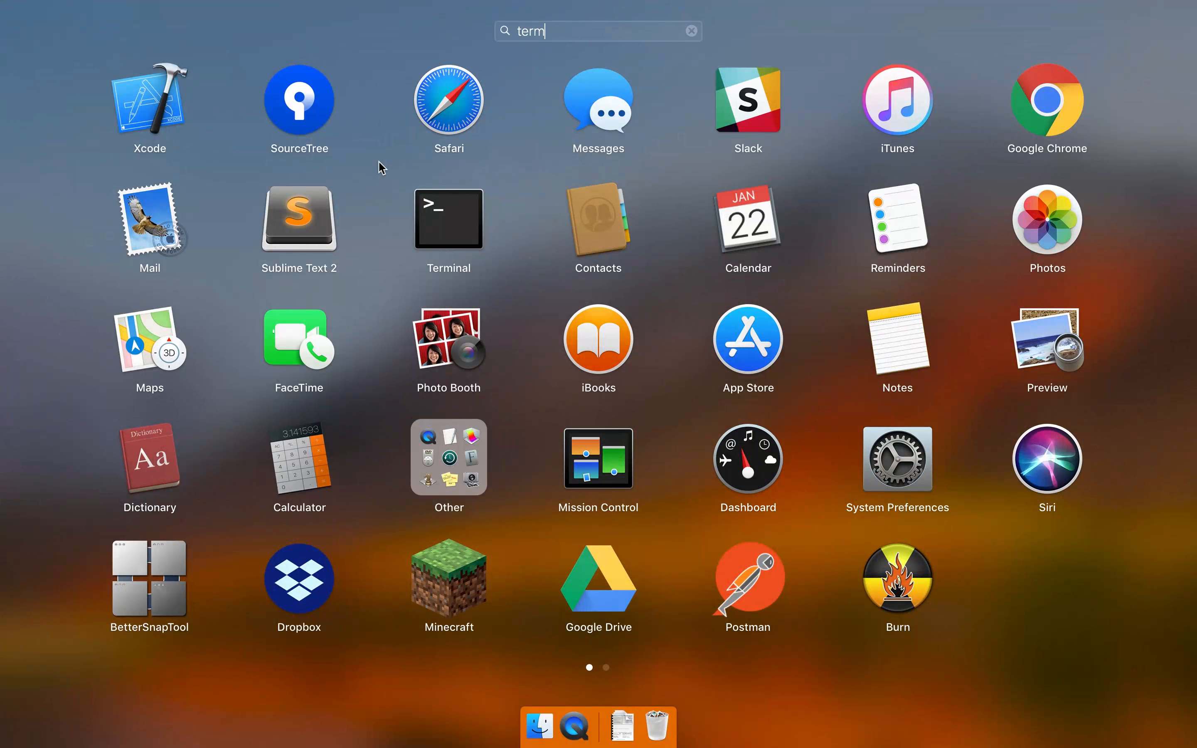
key(Return)
text(python)
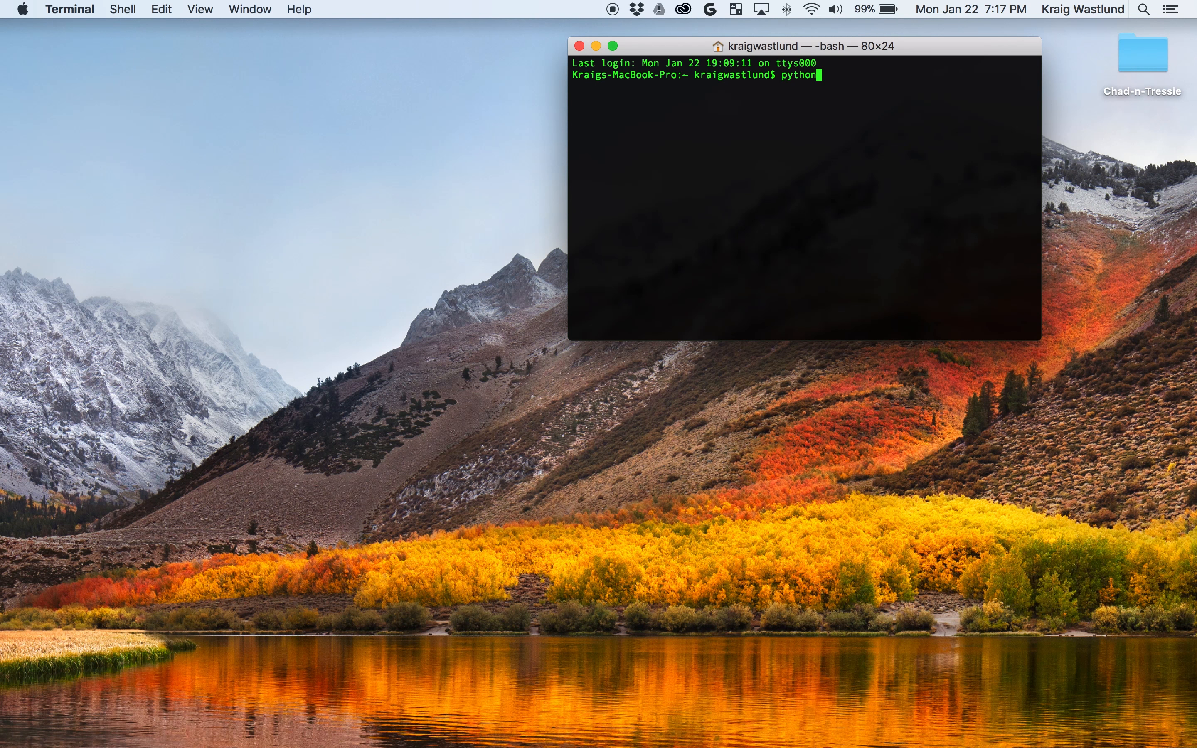
key(Return)
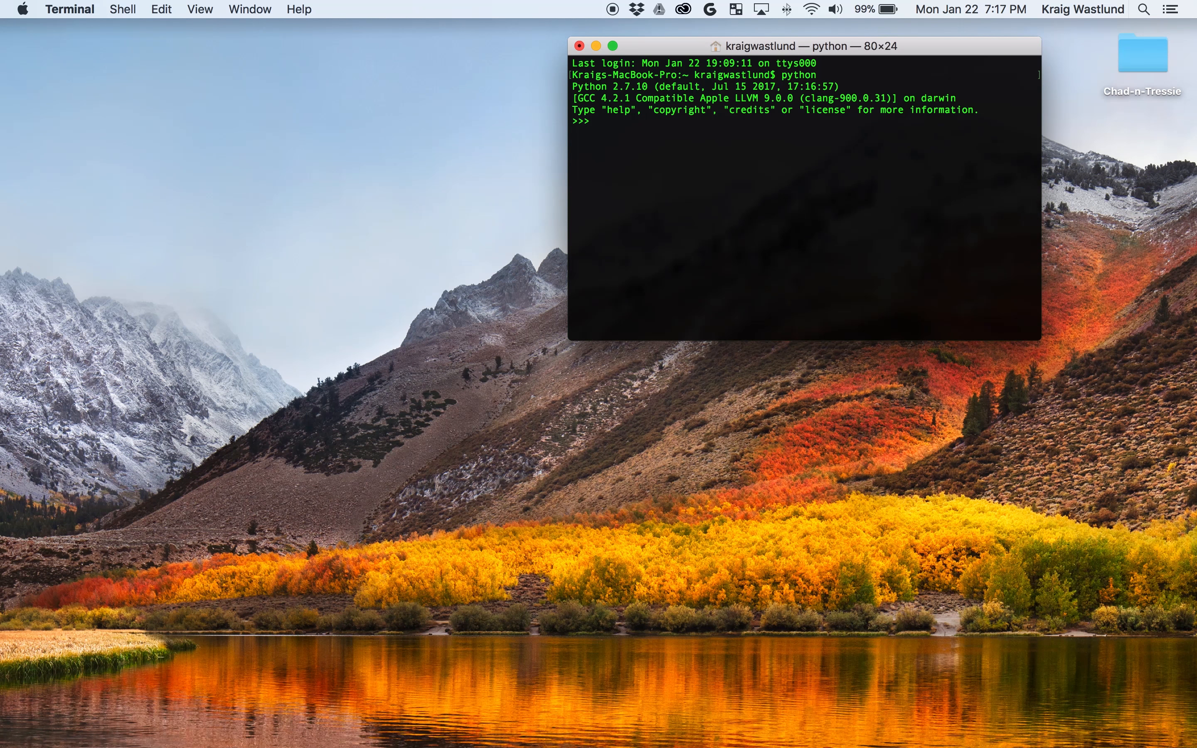
text(exit())
key(Return)
text(python3)
key(Return)
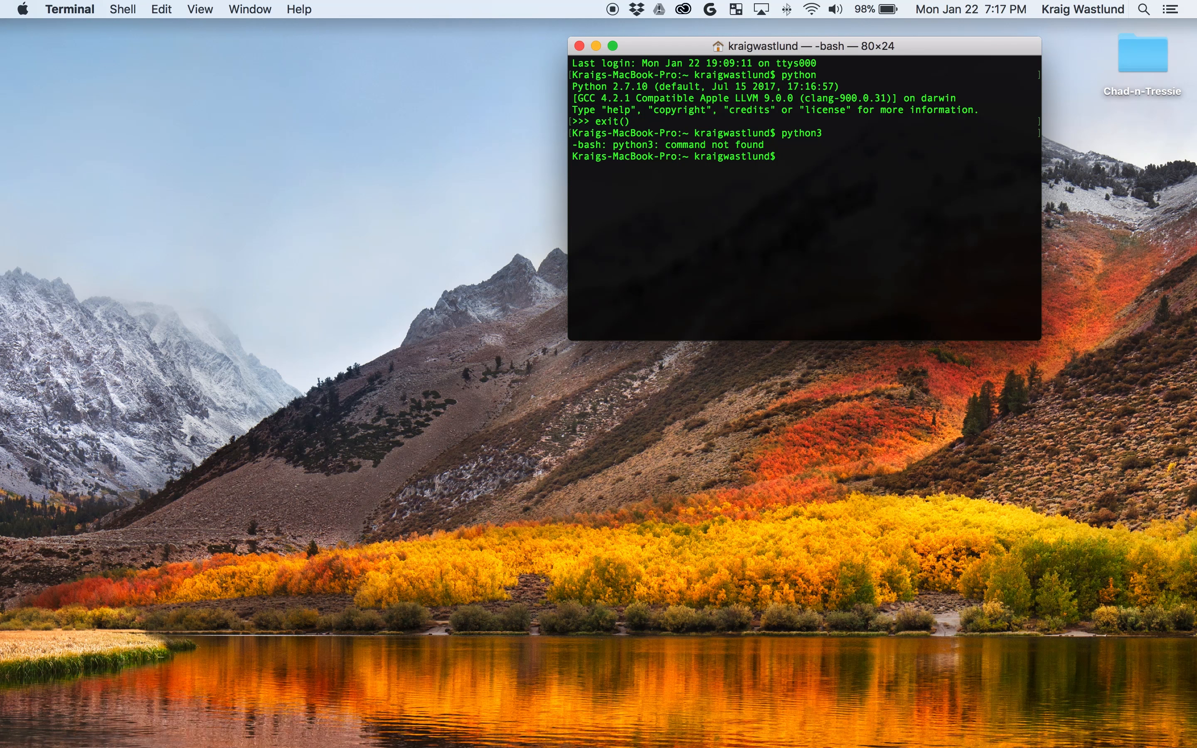
Search Launchpad for pycharm to confirm it isn't installed.
drag(942, 44, 649, 103)
key(F4)
text(pycharm)
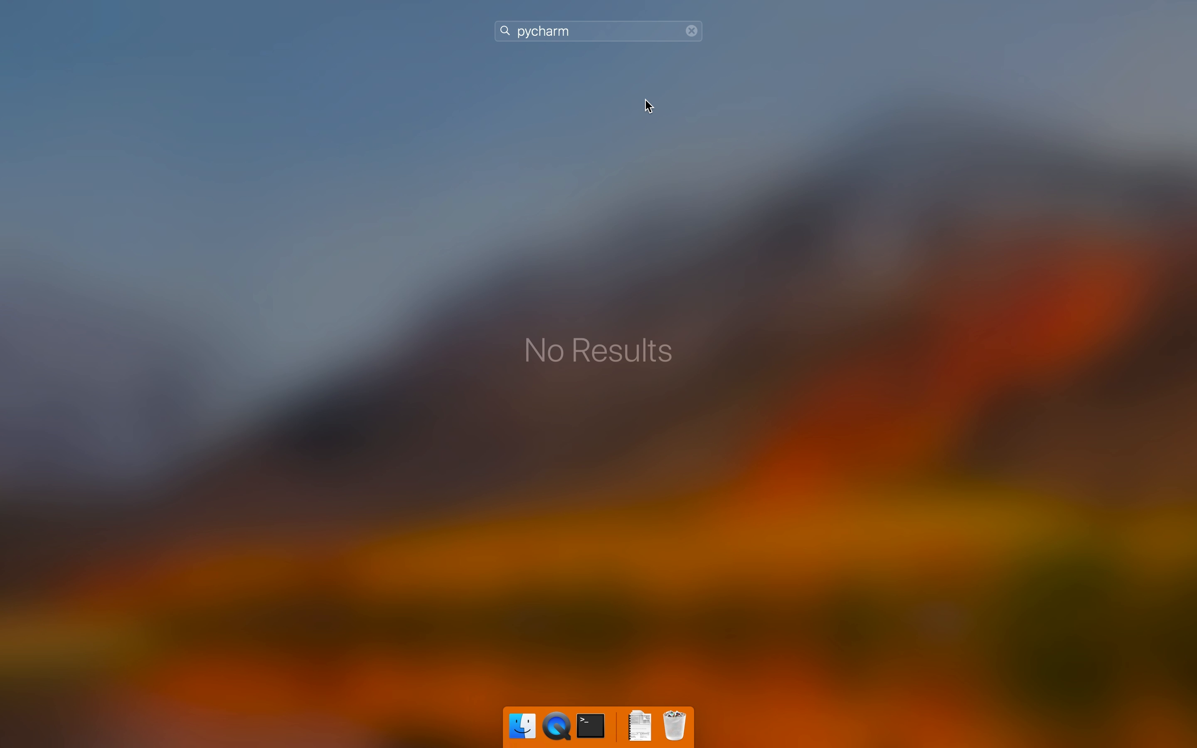
key(Escape)
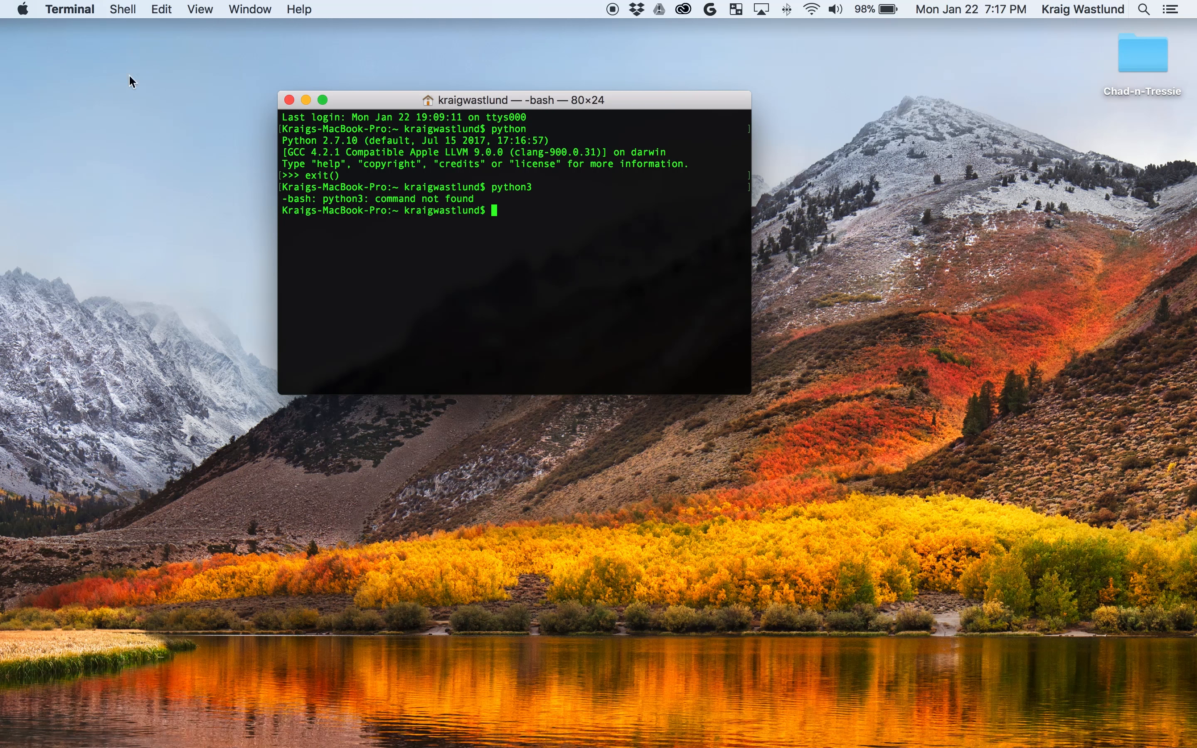
Launch Safari, search the web for pycharm, and open the PyCharm download page.
key(F4)
text(sa)
key(Return)
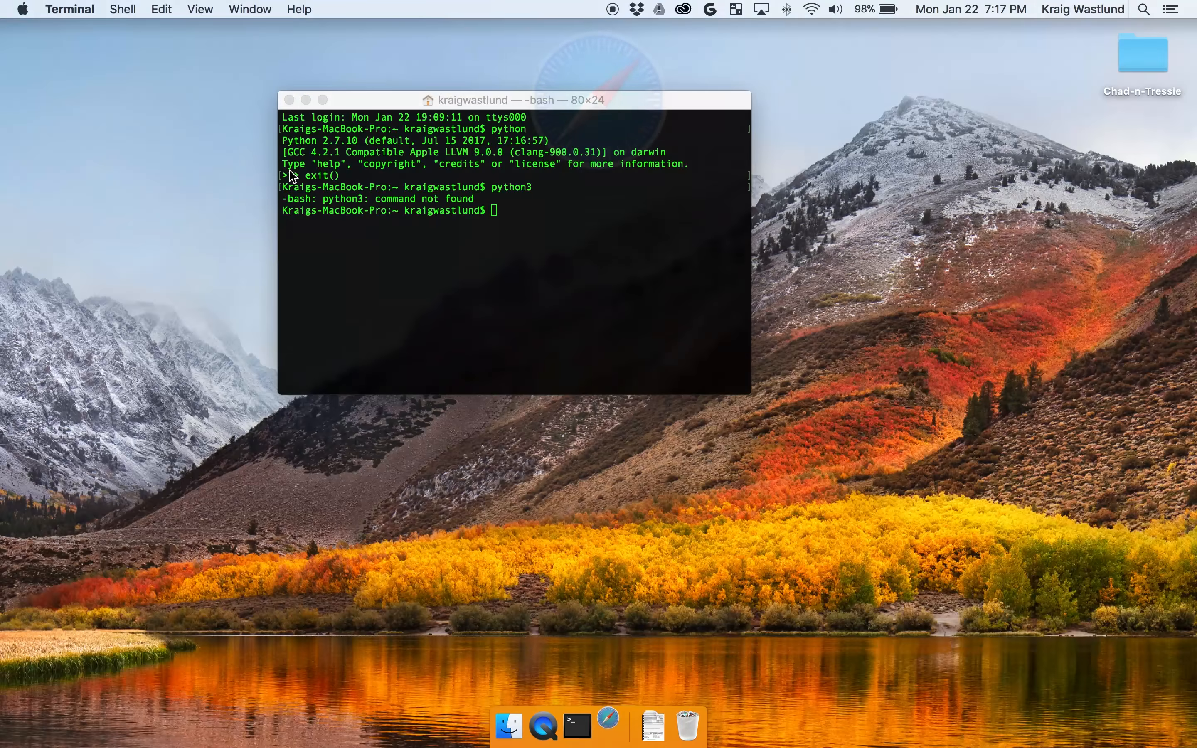
text(pycharm)
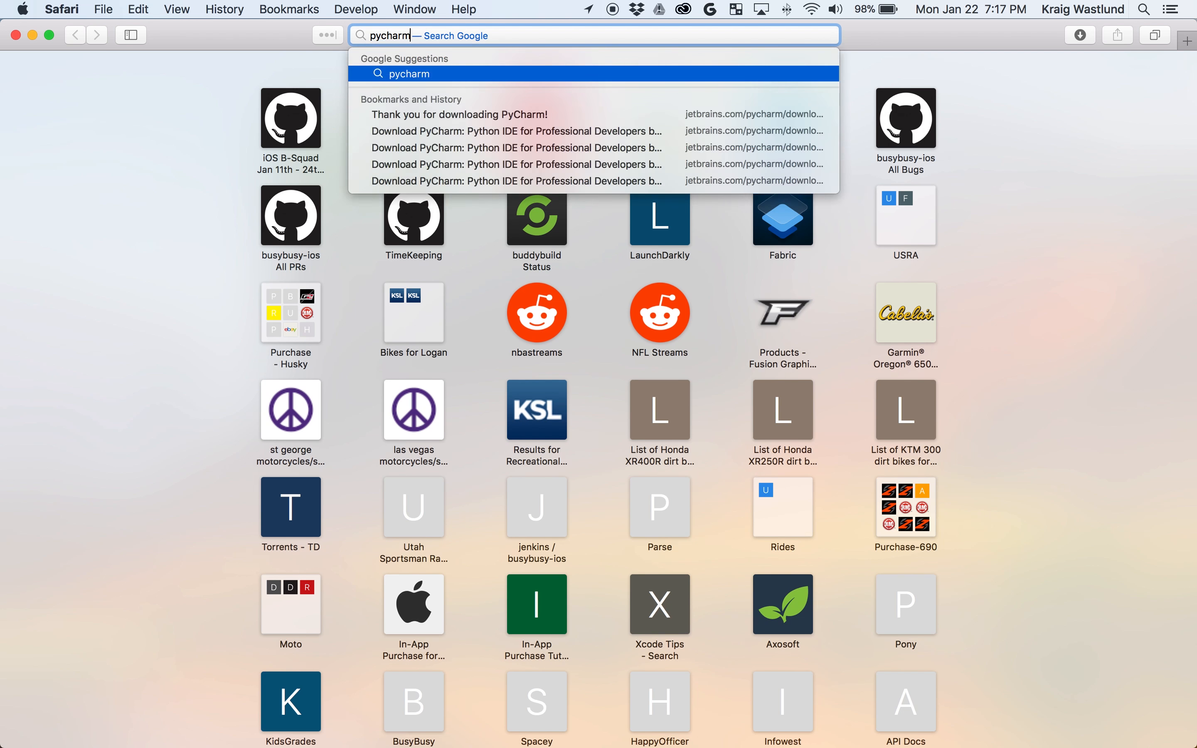
key(Return)
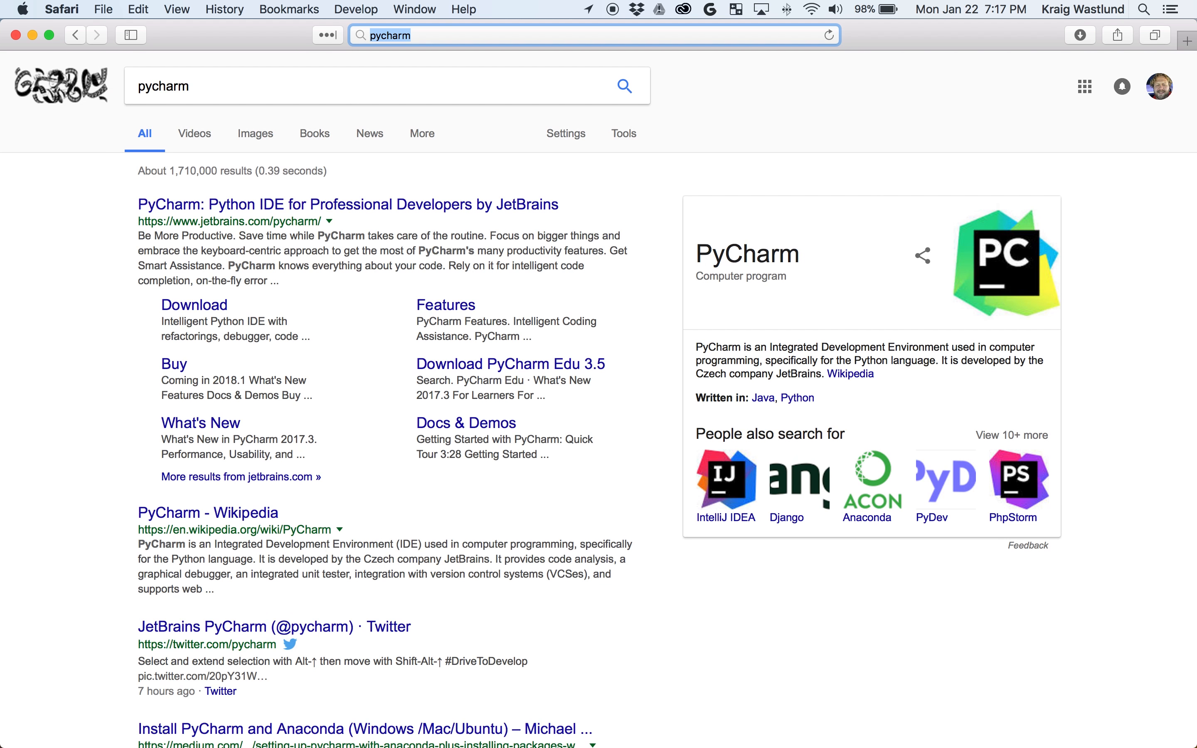
click(199, 311)
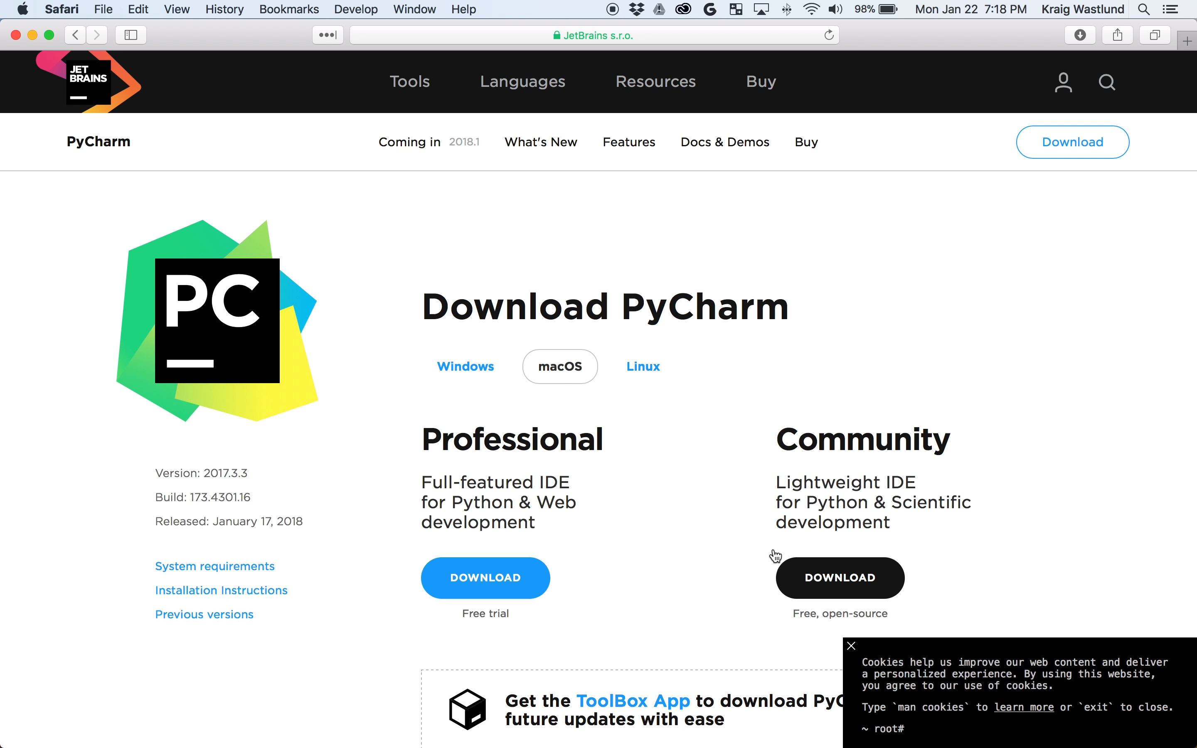
Dismiss the cookie notice and download the macOS Community edition, pycharm-community-2017.3.3.dmg.
click(852, 646)
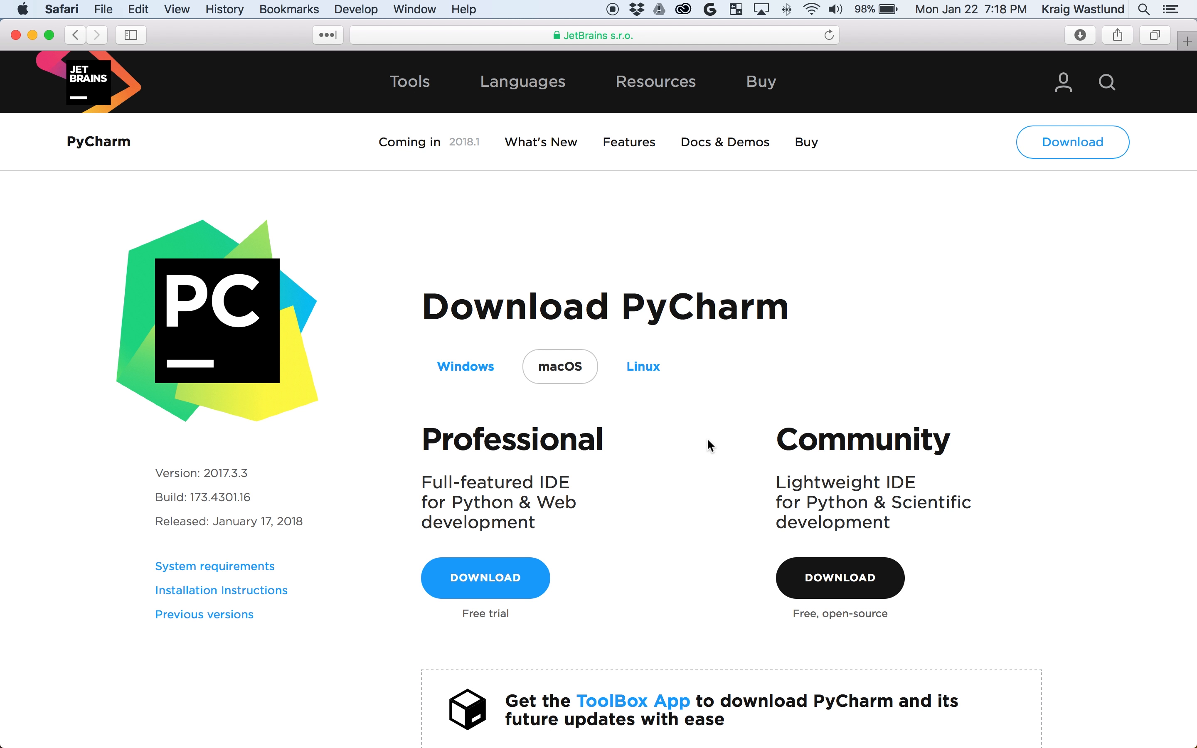
click(468, 367)
click(561, 369)
click(845, 587)
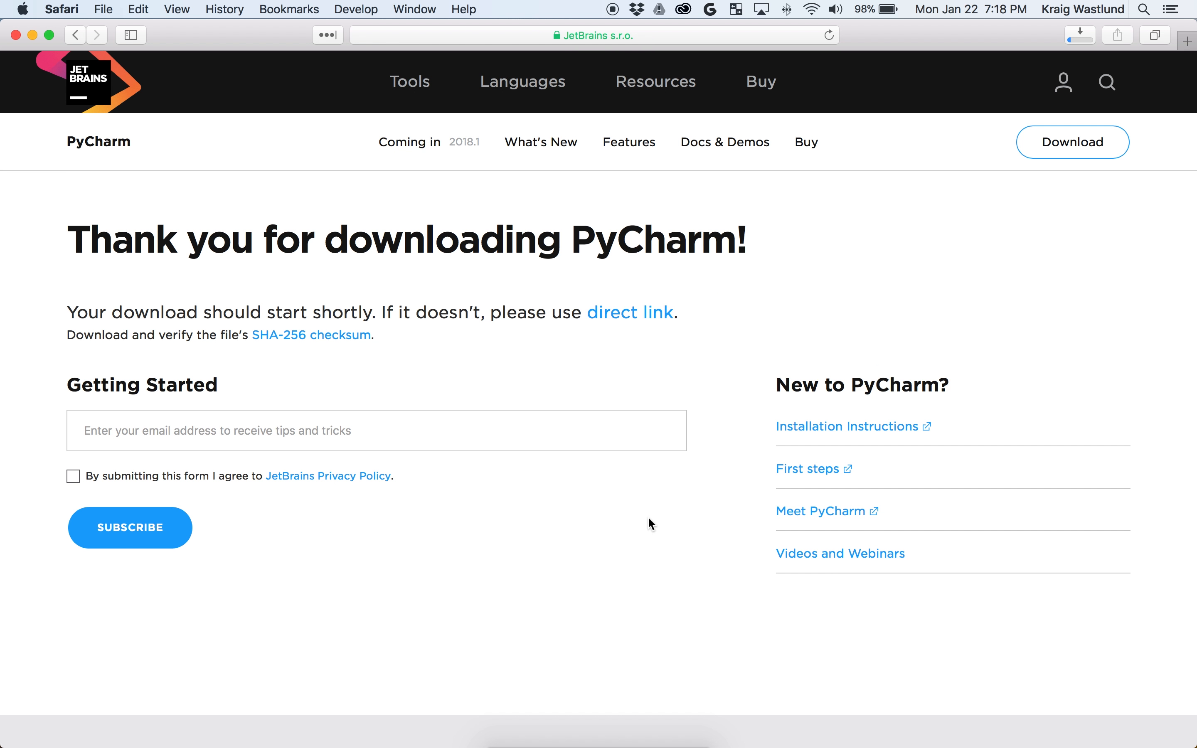
mouse_move(637, 745)
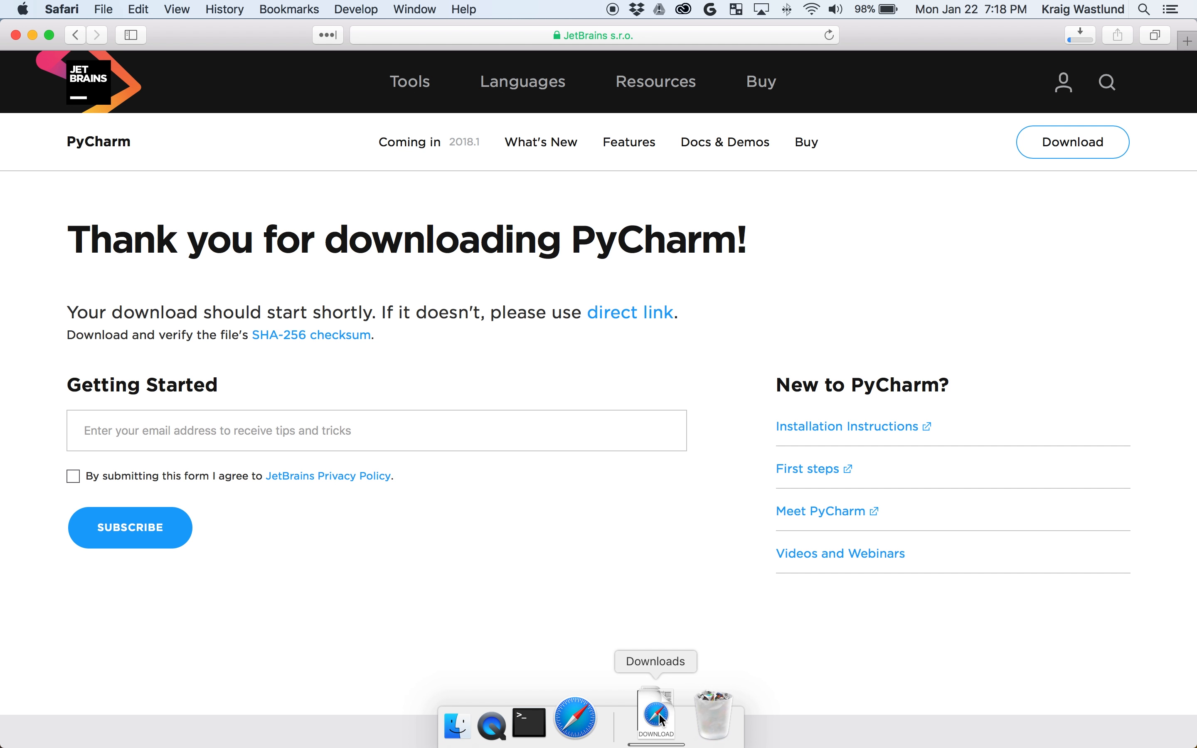
click(1082, 35)
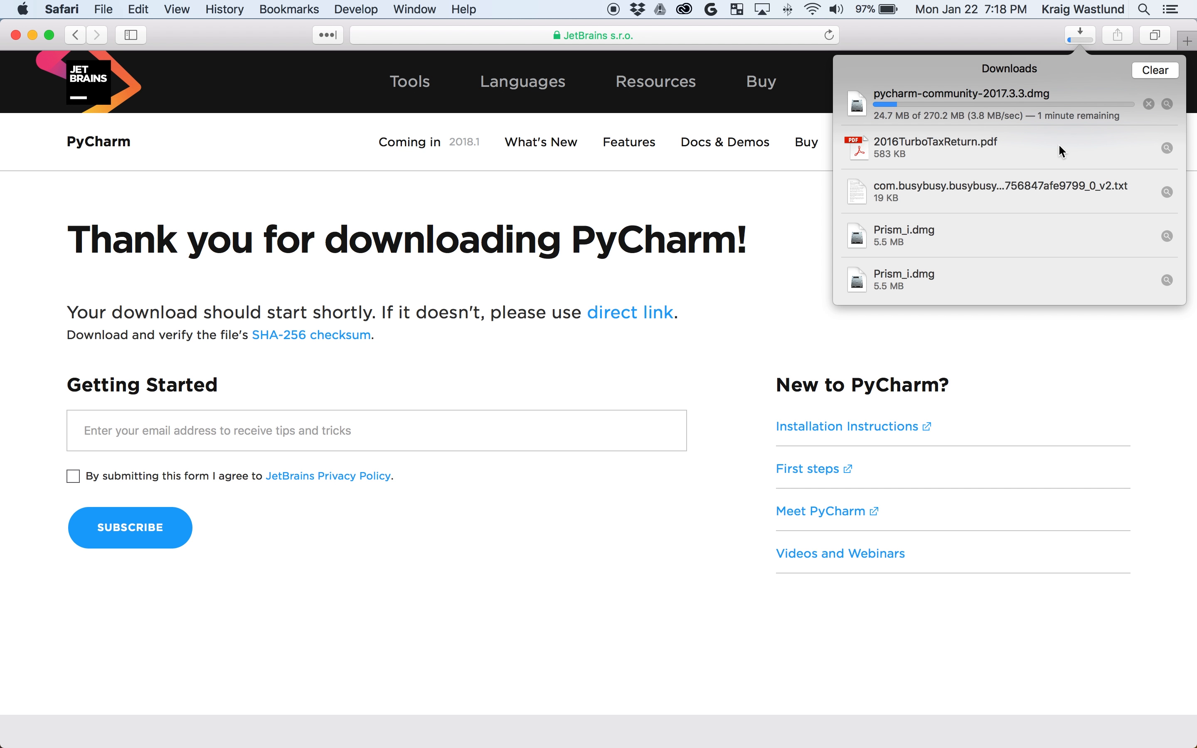
click(782, 233)
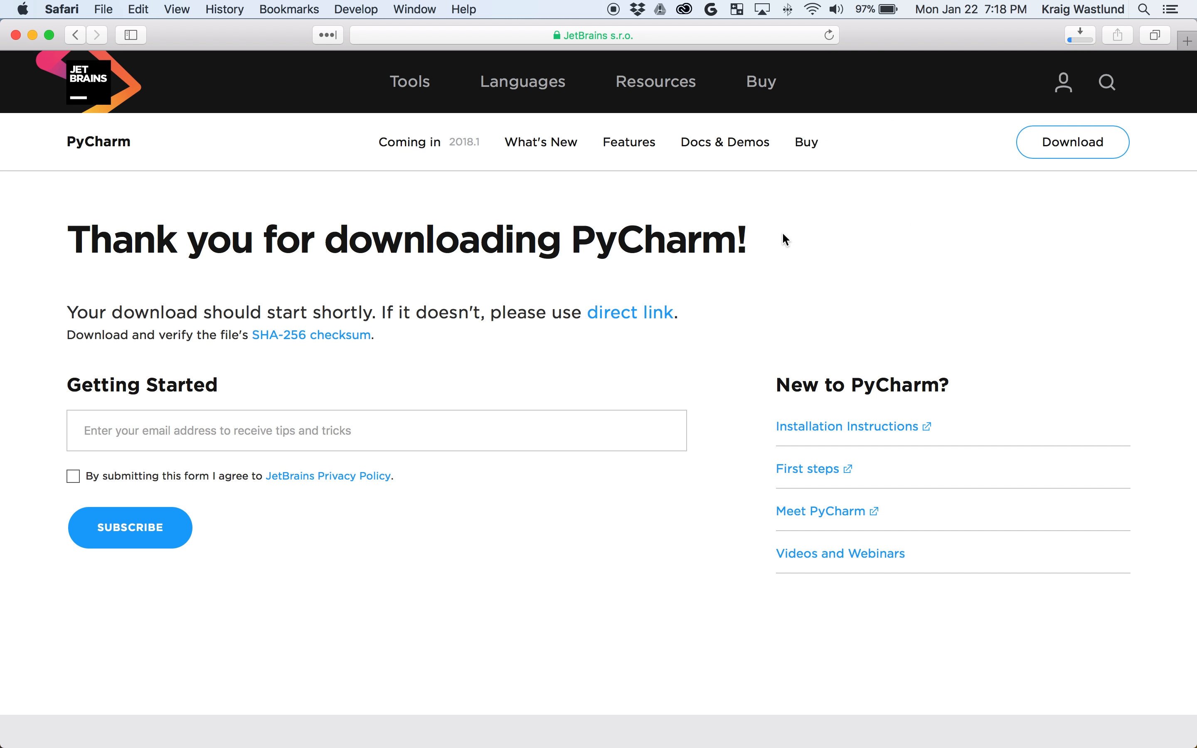
In a new tab, search python, go to python.org and download the Python 3.6.4 Mac installer.
key(super+t)
text(python)
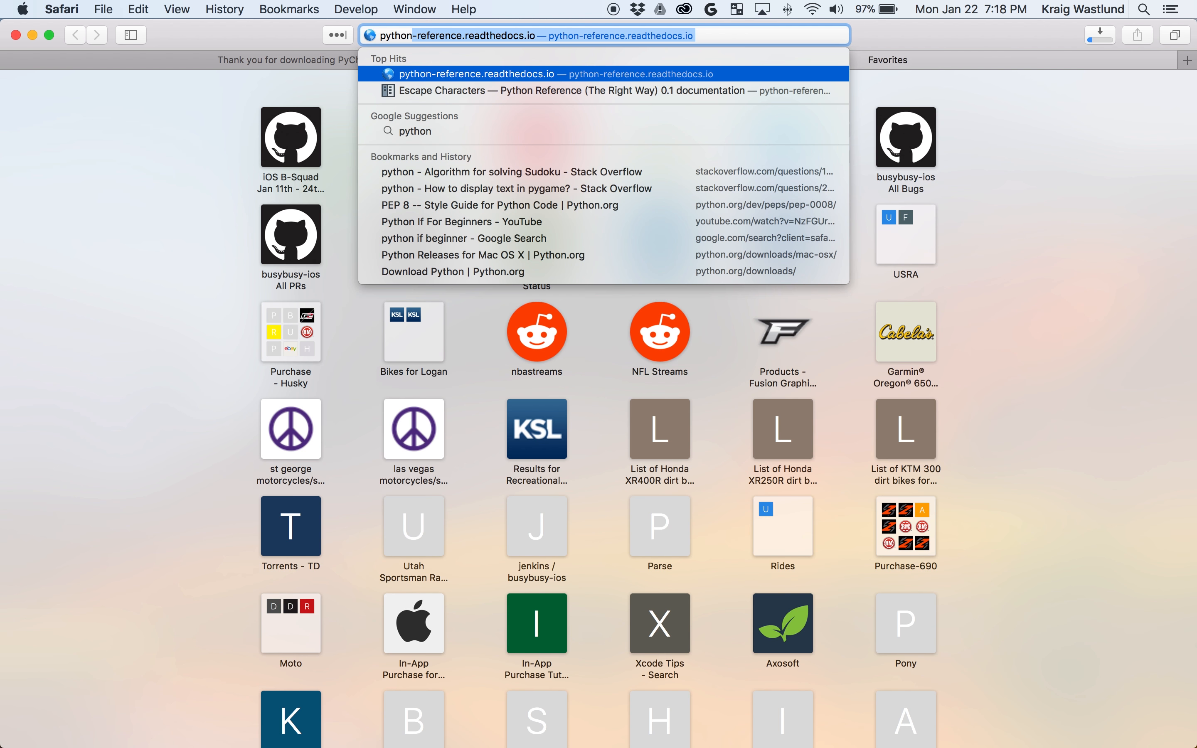
key(BackSpace)
key(Return)
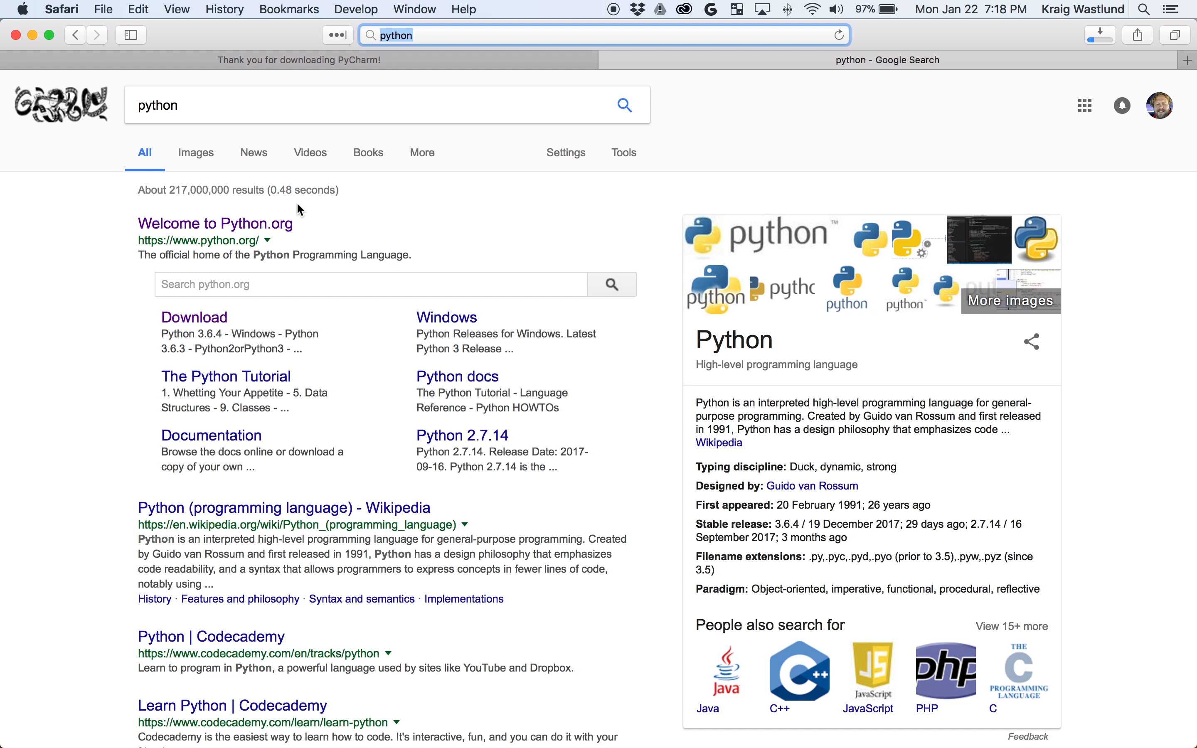
click(256, 221)
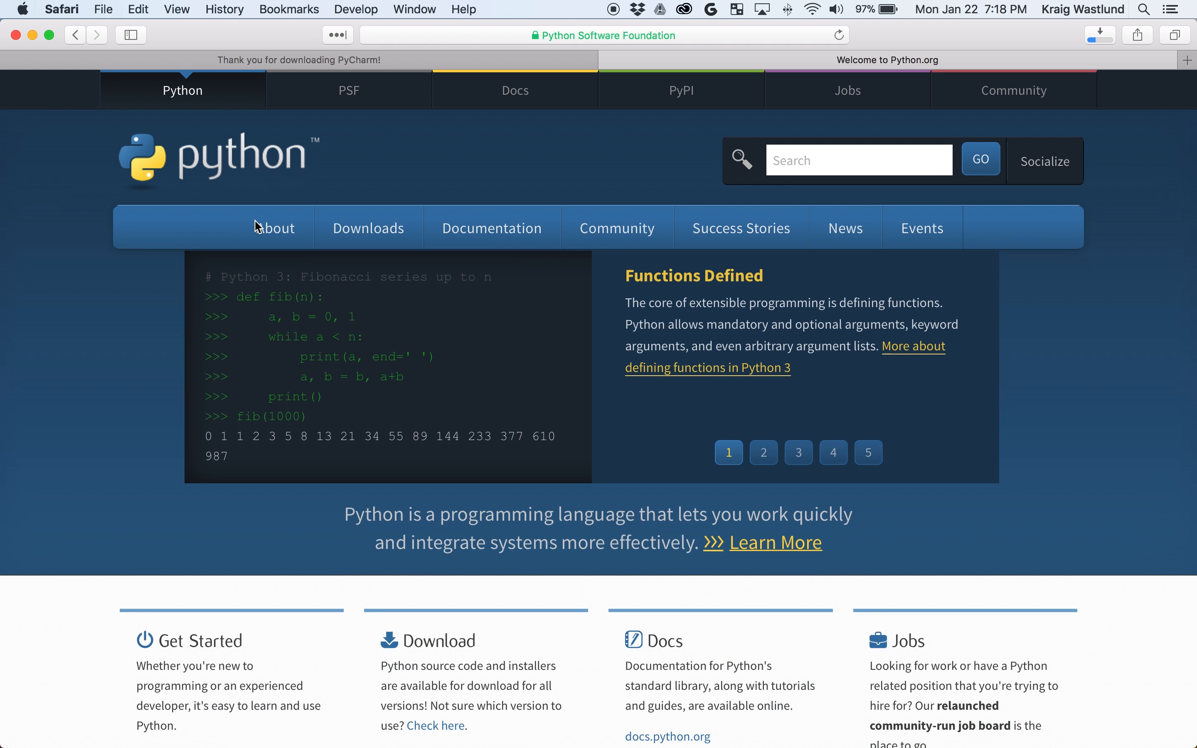
mouse_move(349, 222)
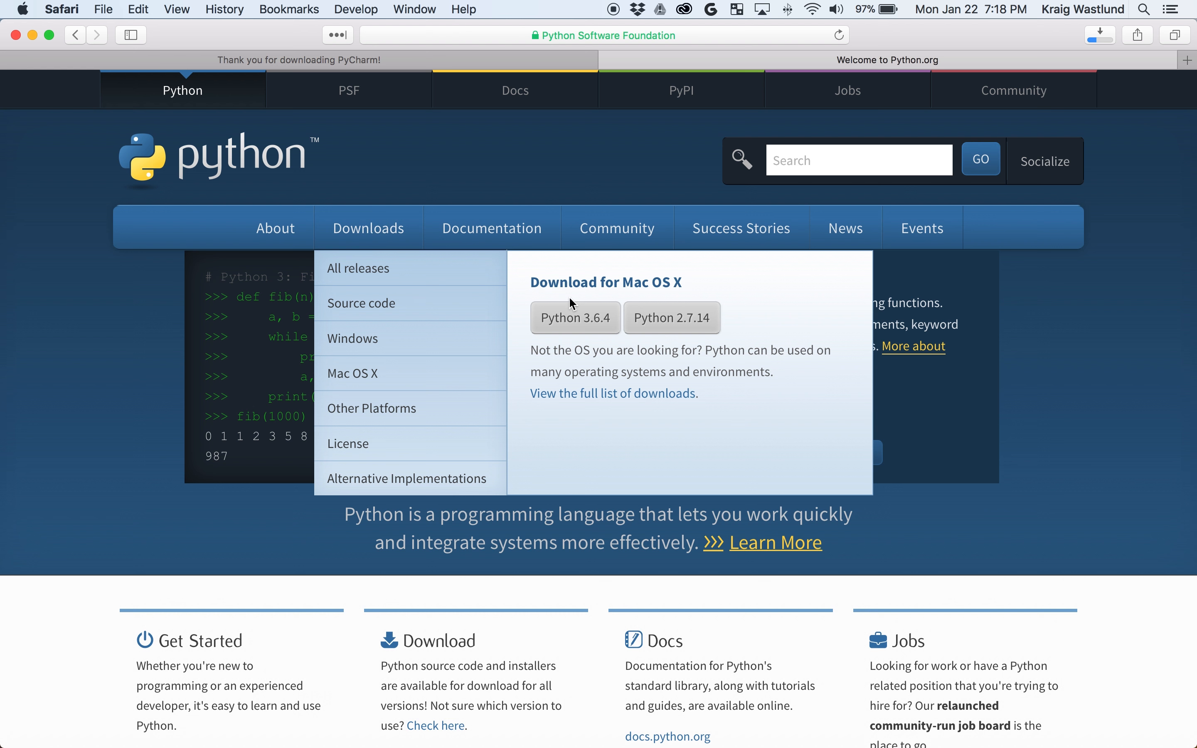
click(586, 320)
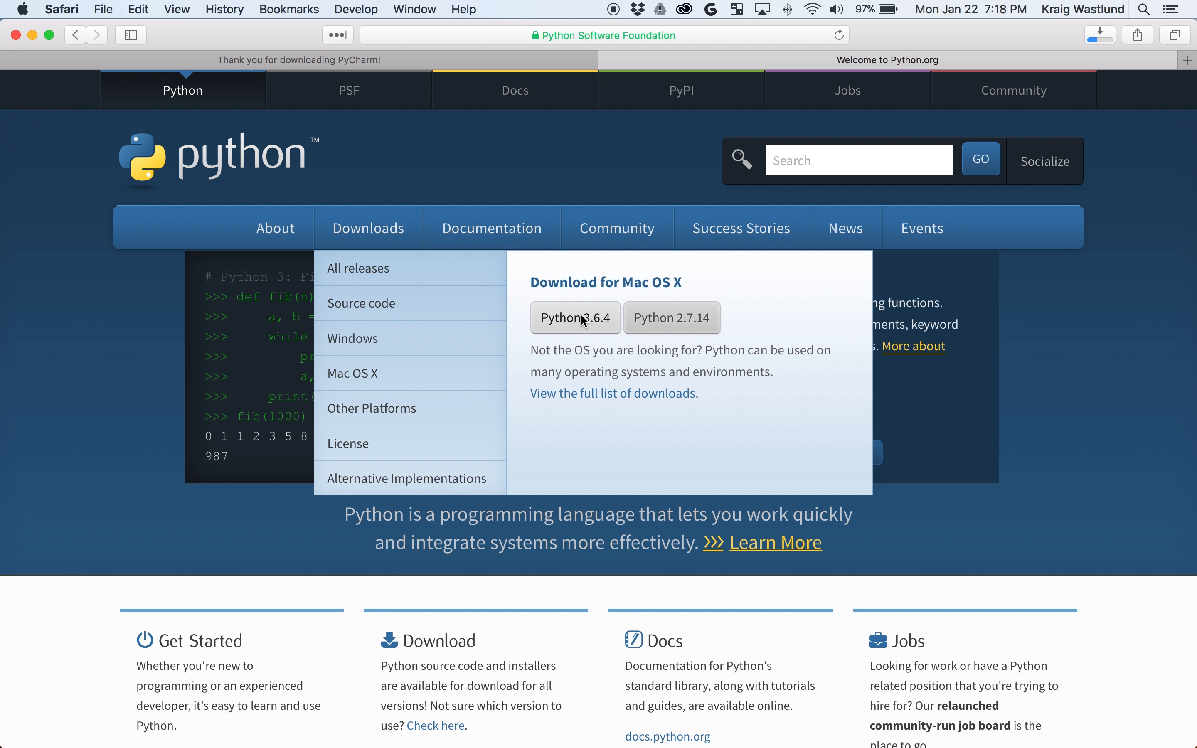
Open the full Python downloads list and read the Python 3.6.4 release notes.
click(583, 393)
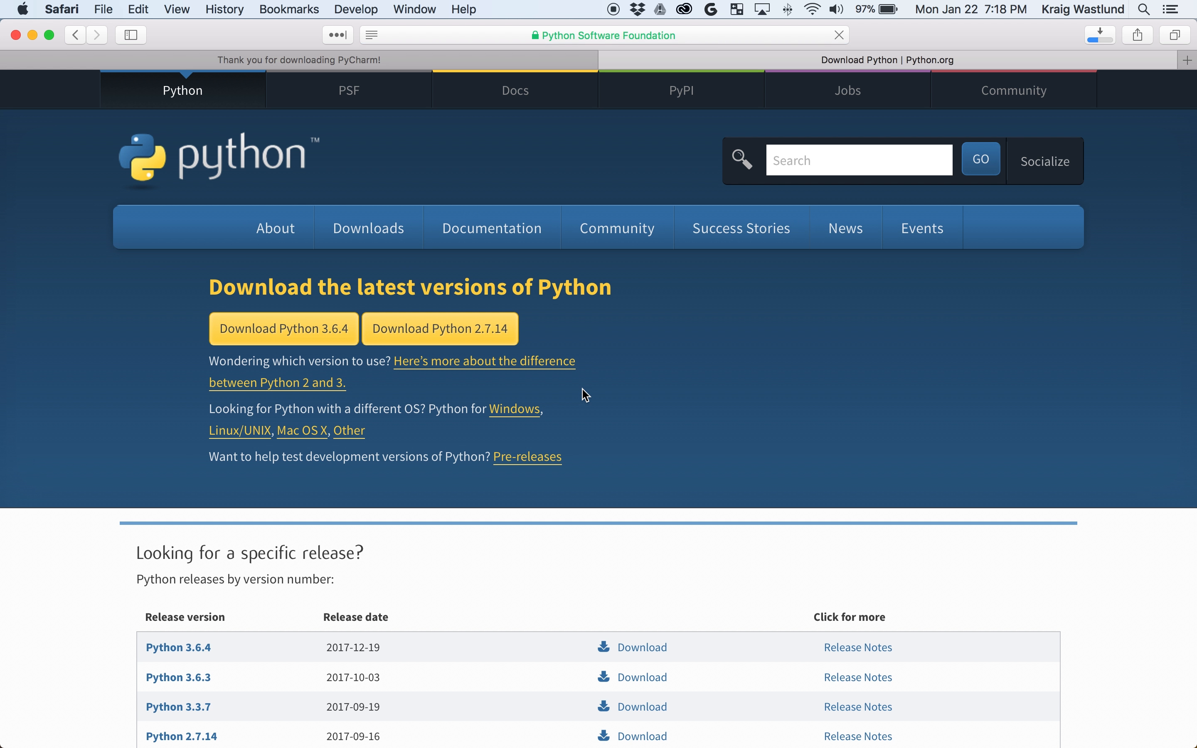
scroll(345, 482, down, 5)
scroll(348, 487, down, 4)
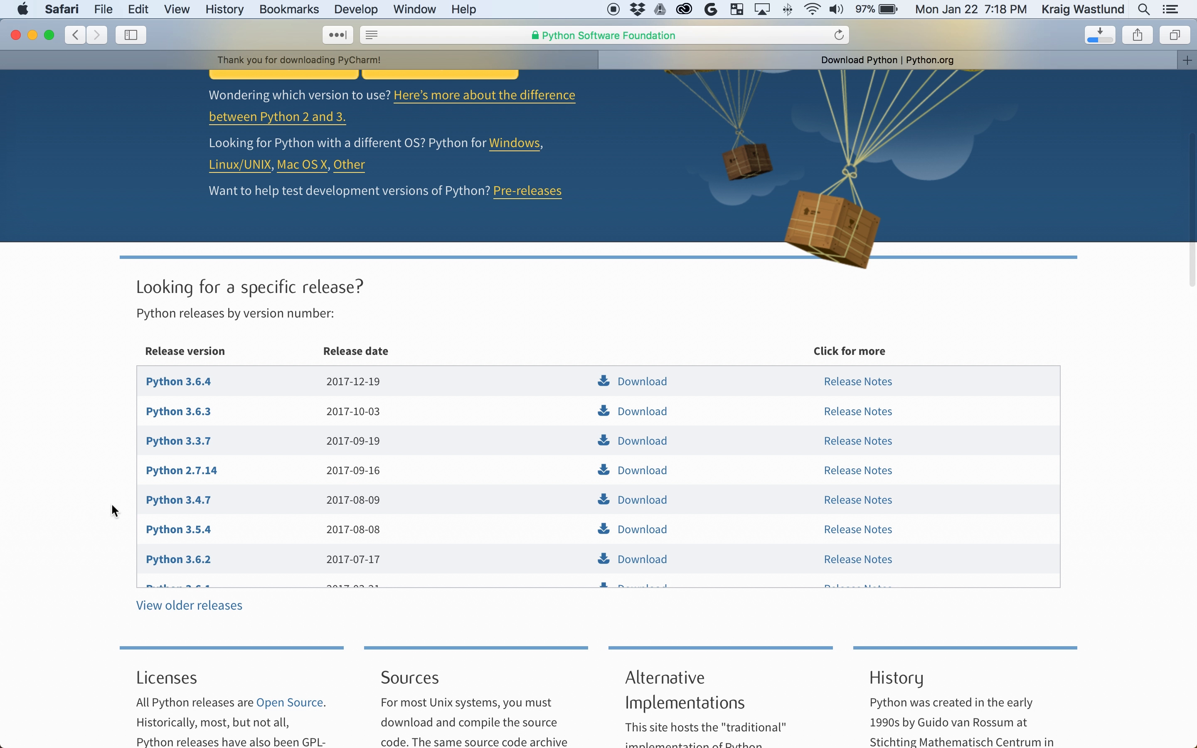
scroll(77, 536, down, 3)
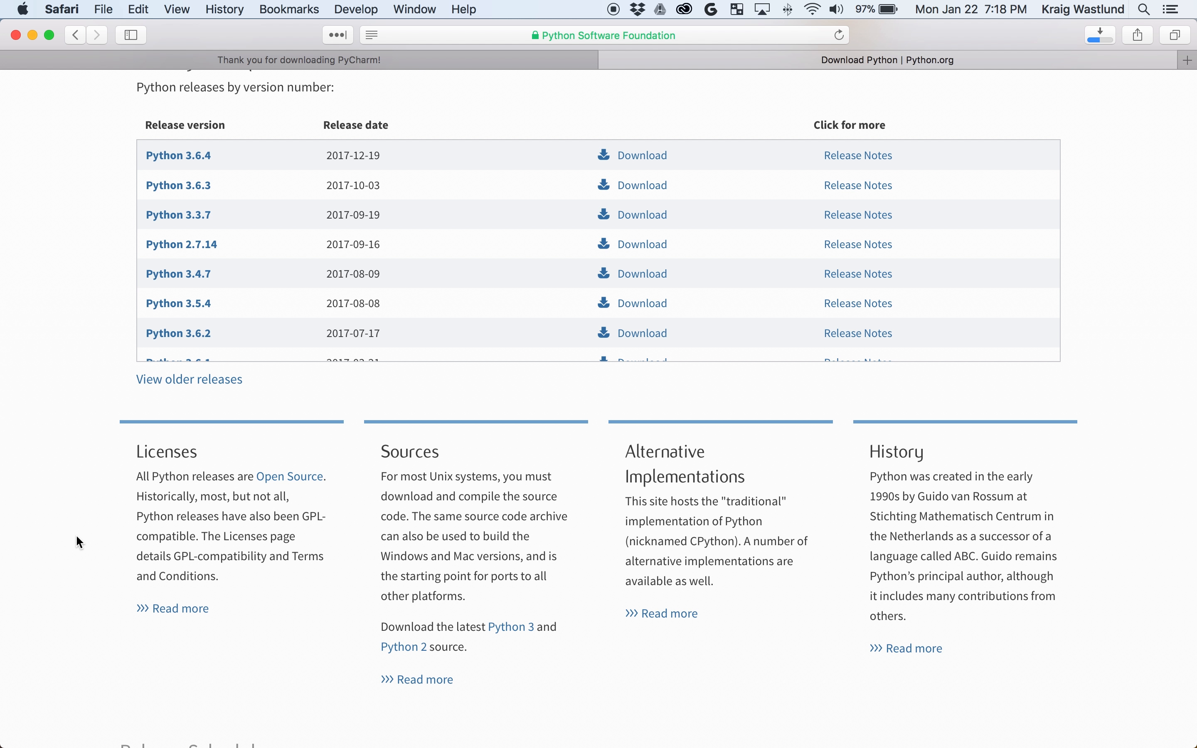
scroll(79, 542, up, 1)
click(865, 183)
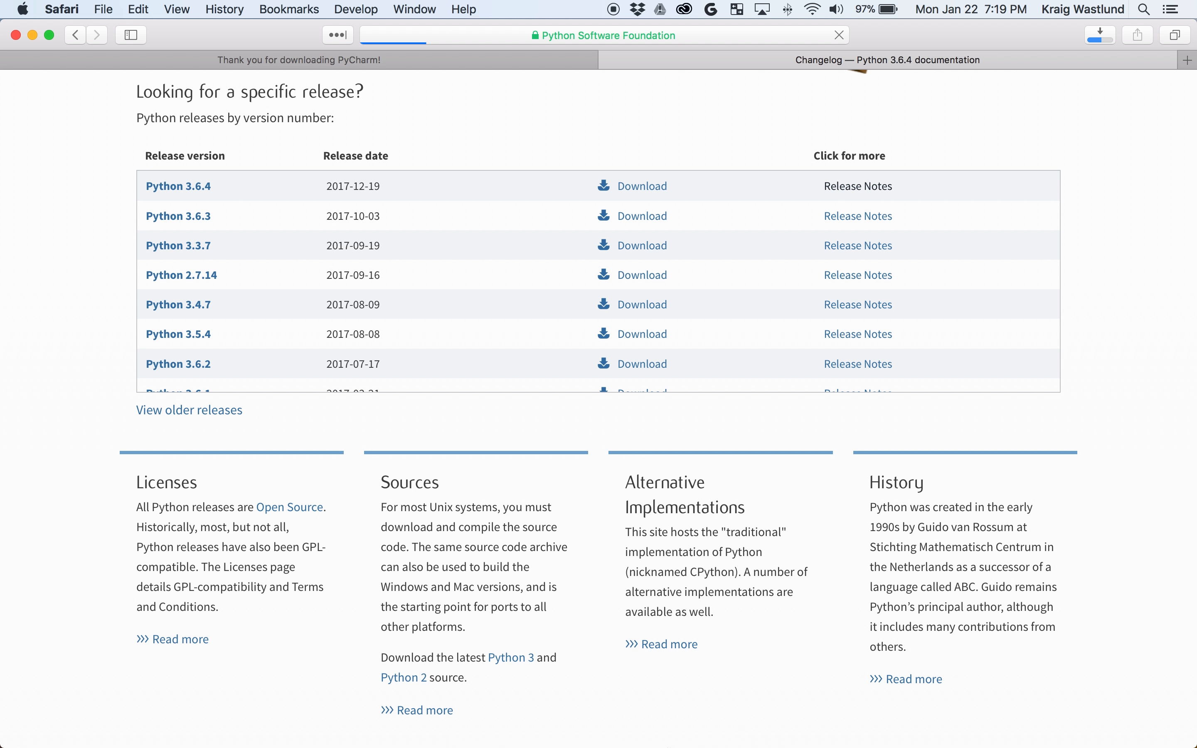
mouse_move(645, 728)
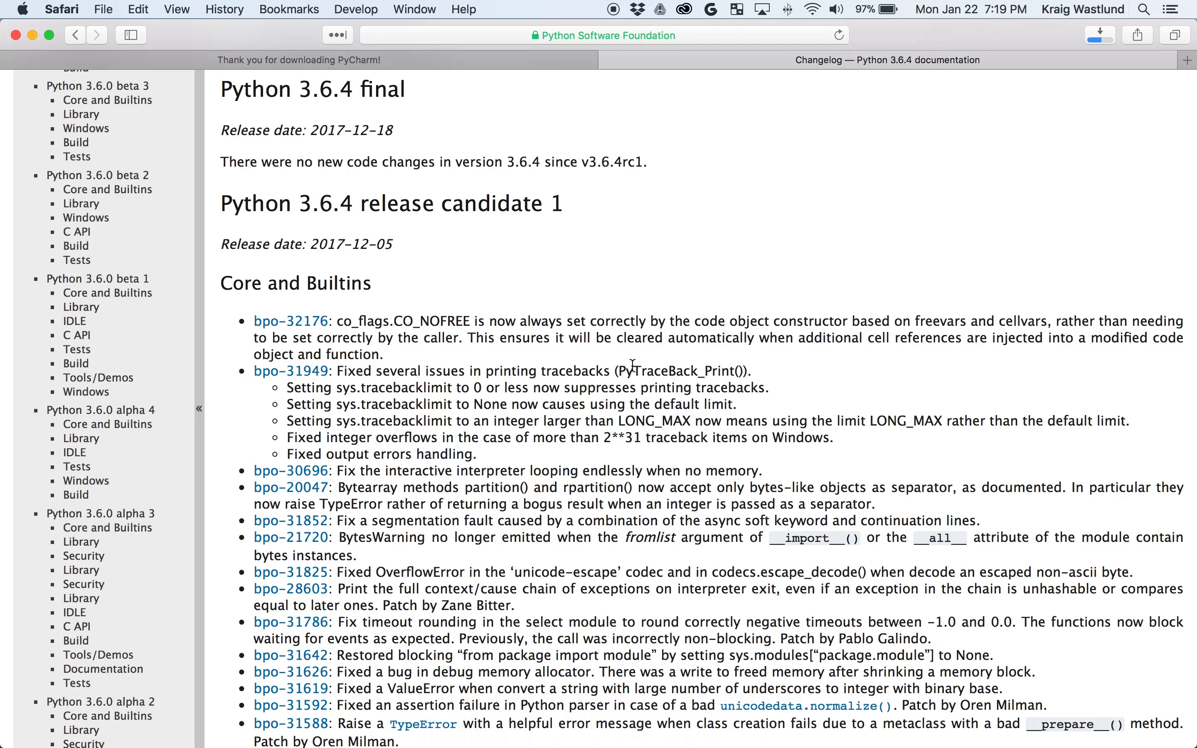
scroll(577, 355, down, 2)
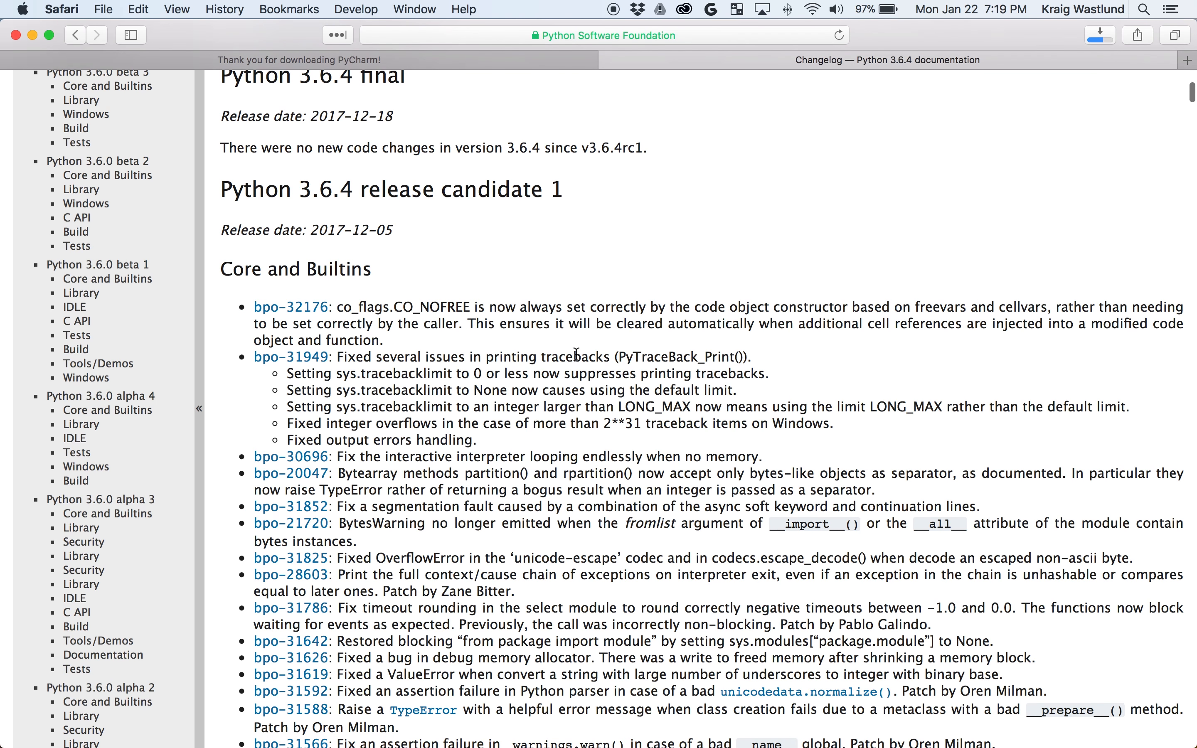
scroll(577, 354, down, 15)
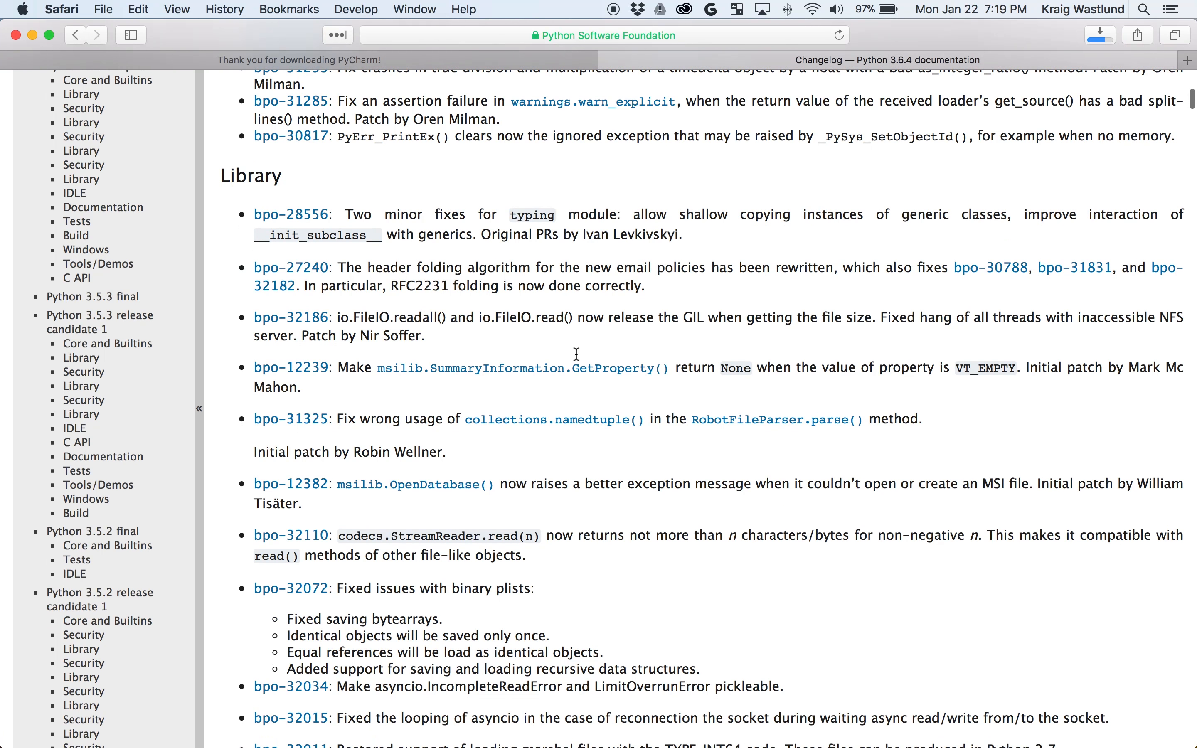
Return to the Download Python page for Mac OS X and scroll back to its top.
click(307, 62)
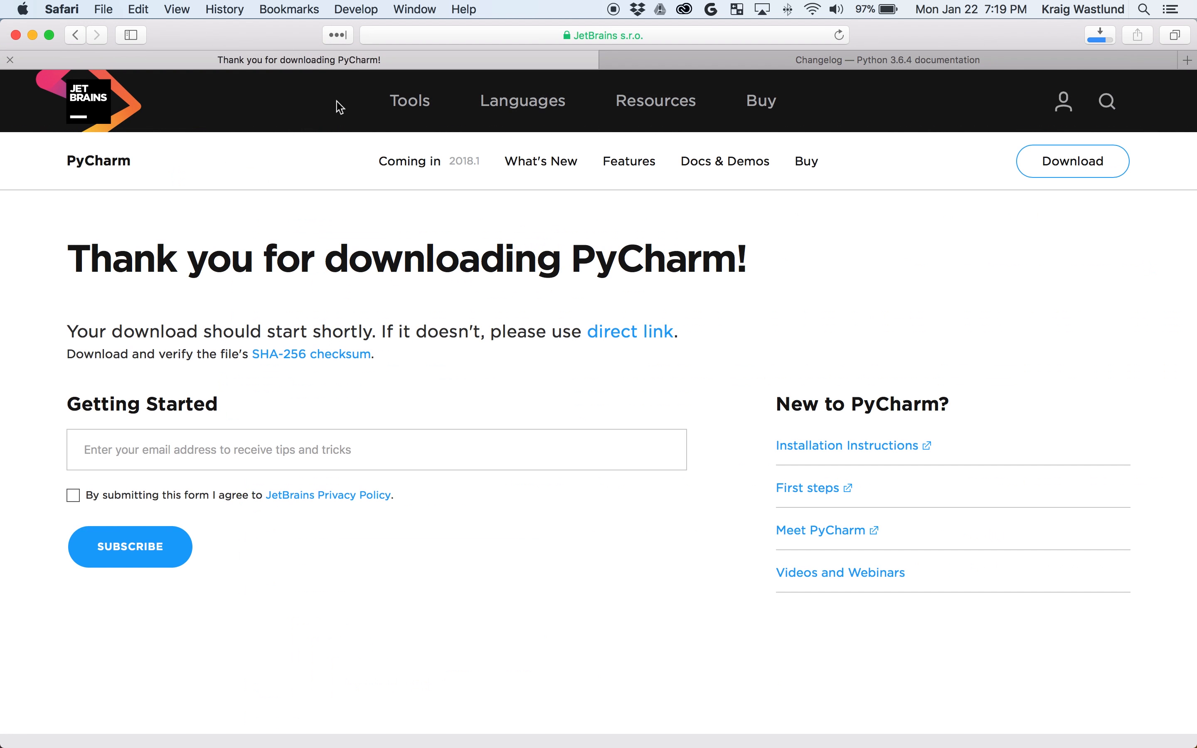
click(875, 62)
click(75, 34)
scroll(109, 423, down, 5)
scroll(107, 419, down, 7)
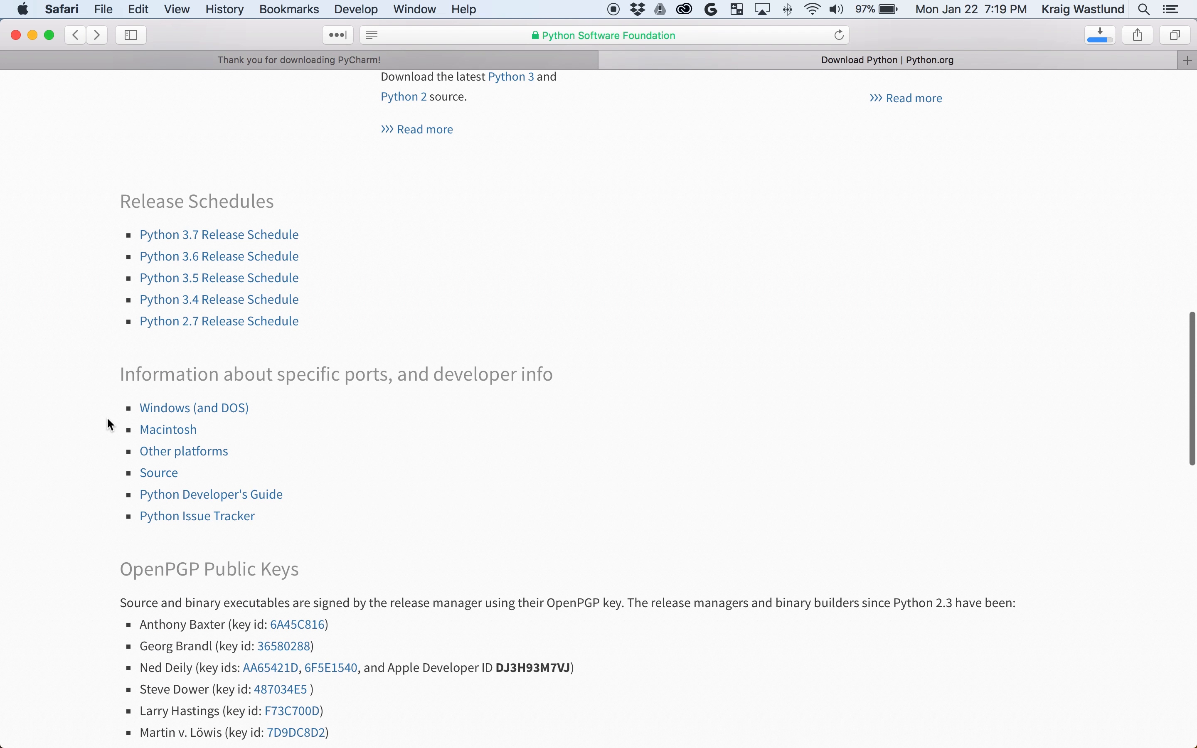
scroll(108, 419, up, 15)
scroll(107, 419, down, 5)
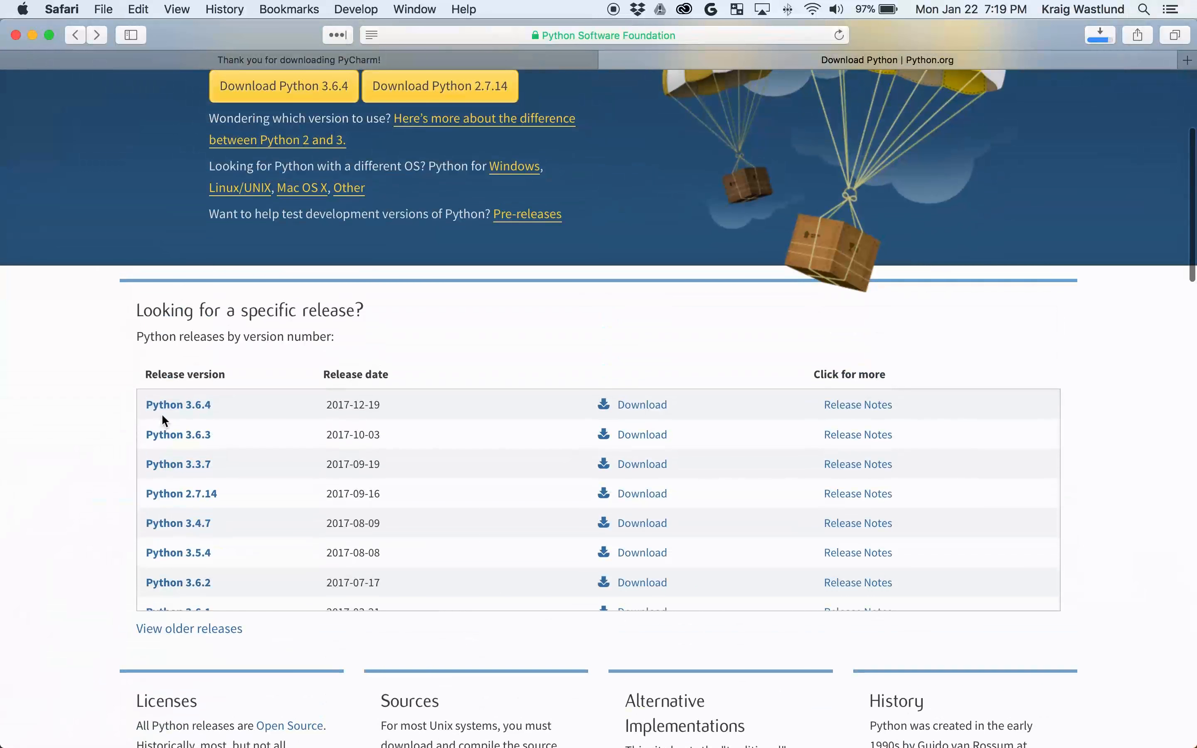
scroll(164, 419, up, 1)
scroll(162, 414, down, 4)
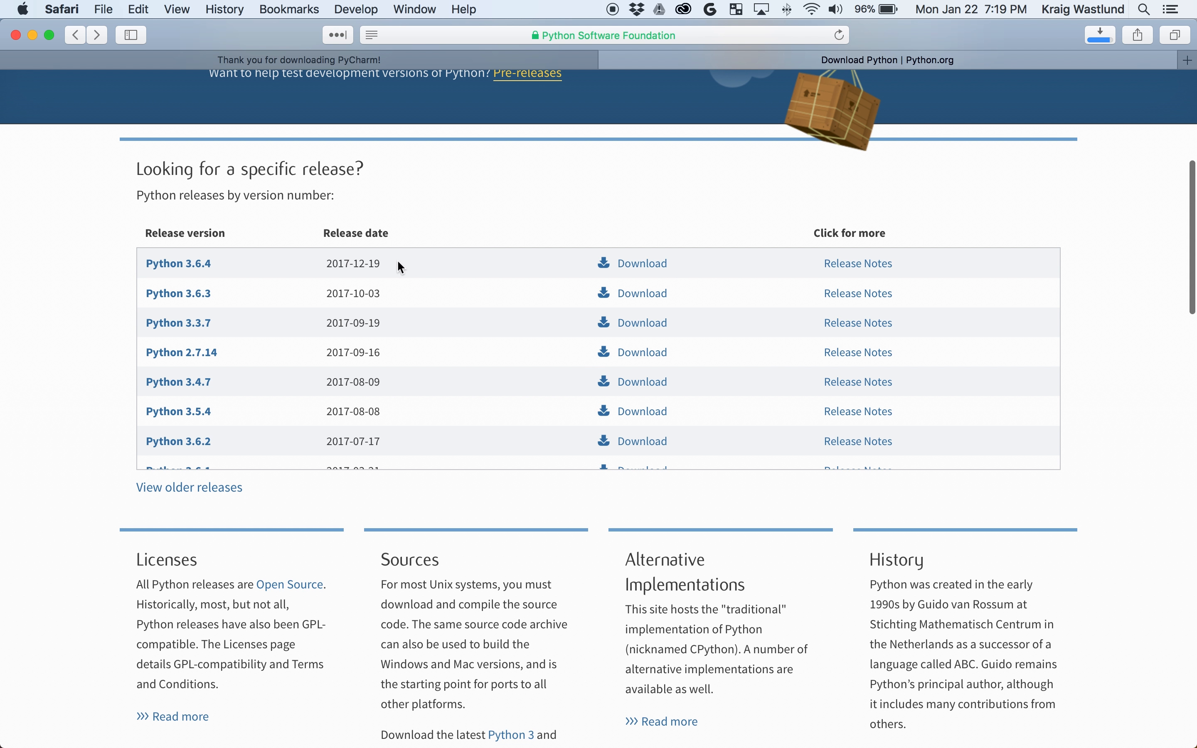
scroll(309, 237, up, 8)
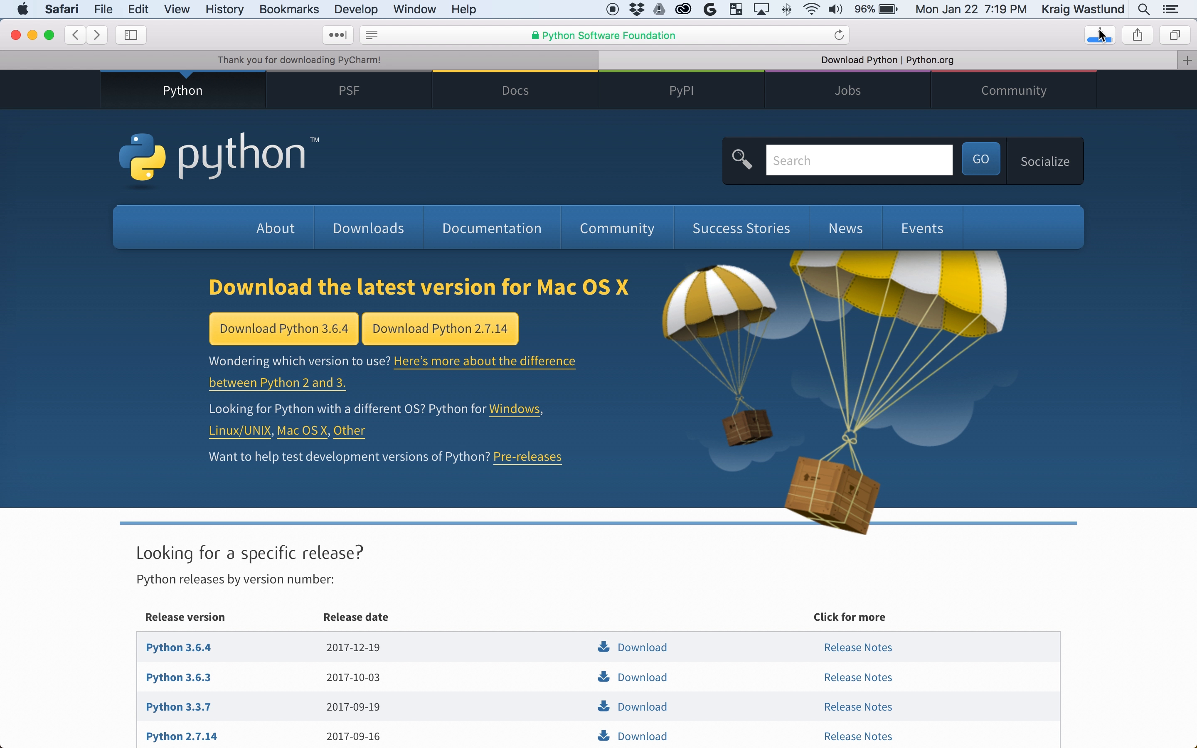
Open pycharm-community-2017.3.3.dmg from Downloads and copy PyCharm CE into Applications.
mouse_move(788, 747)
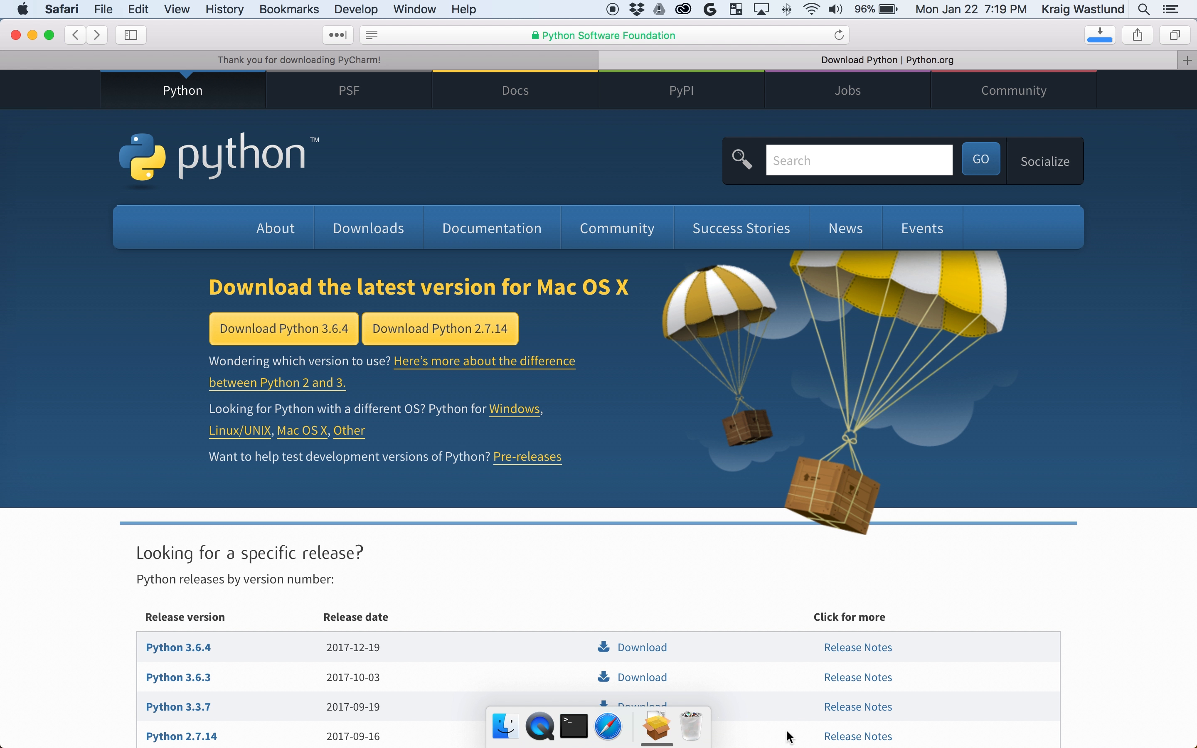
click(658, 705)
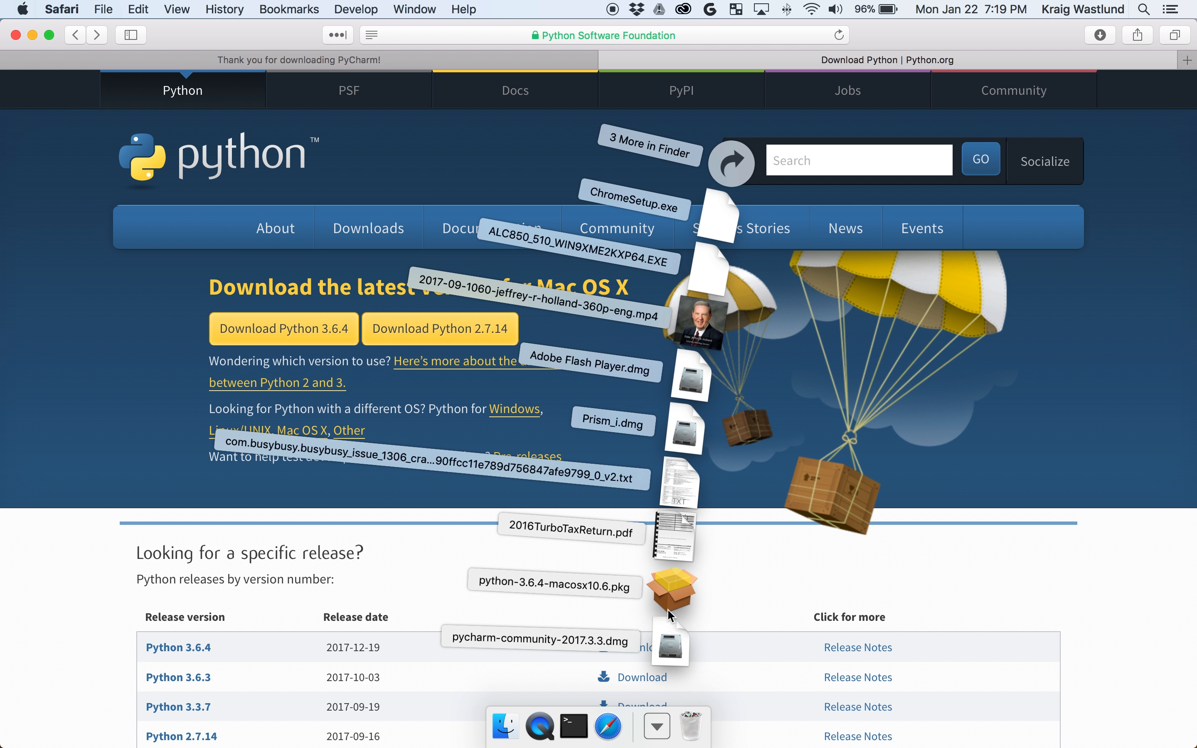
click(665, 639)
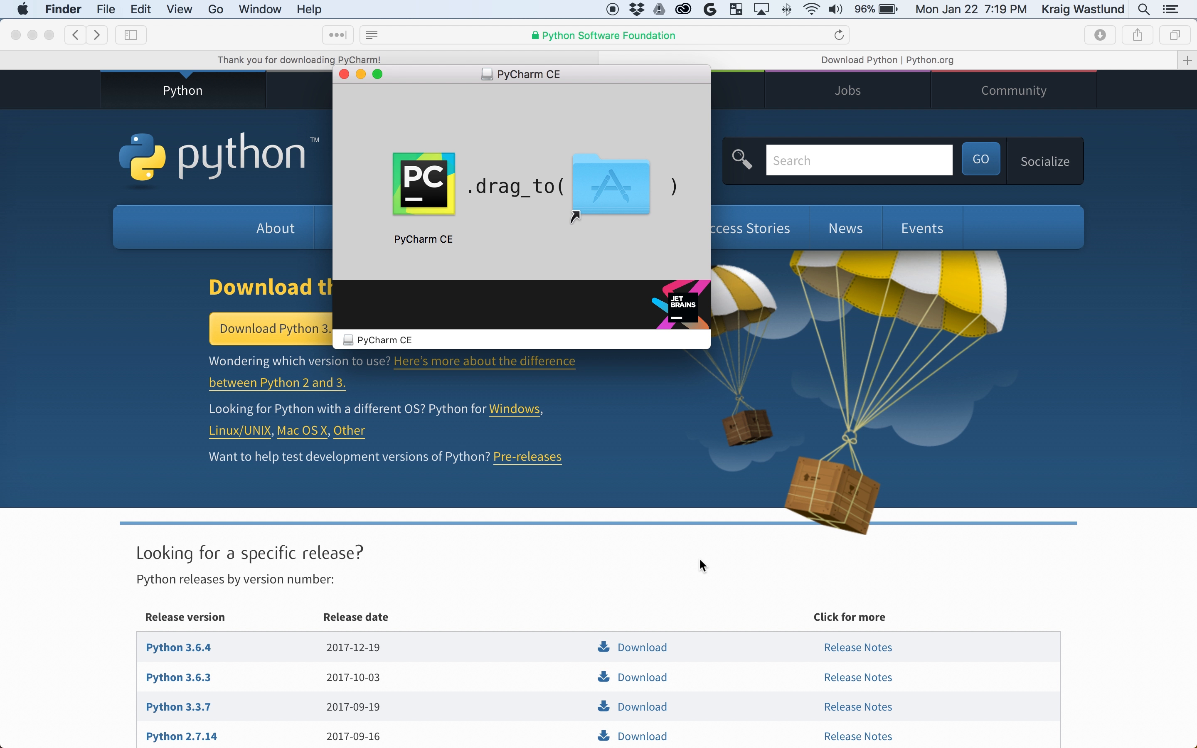
drag(428, 190, 611, 203)
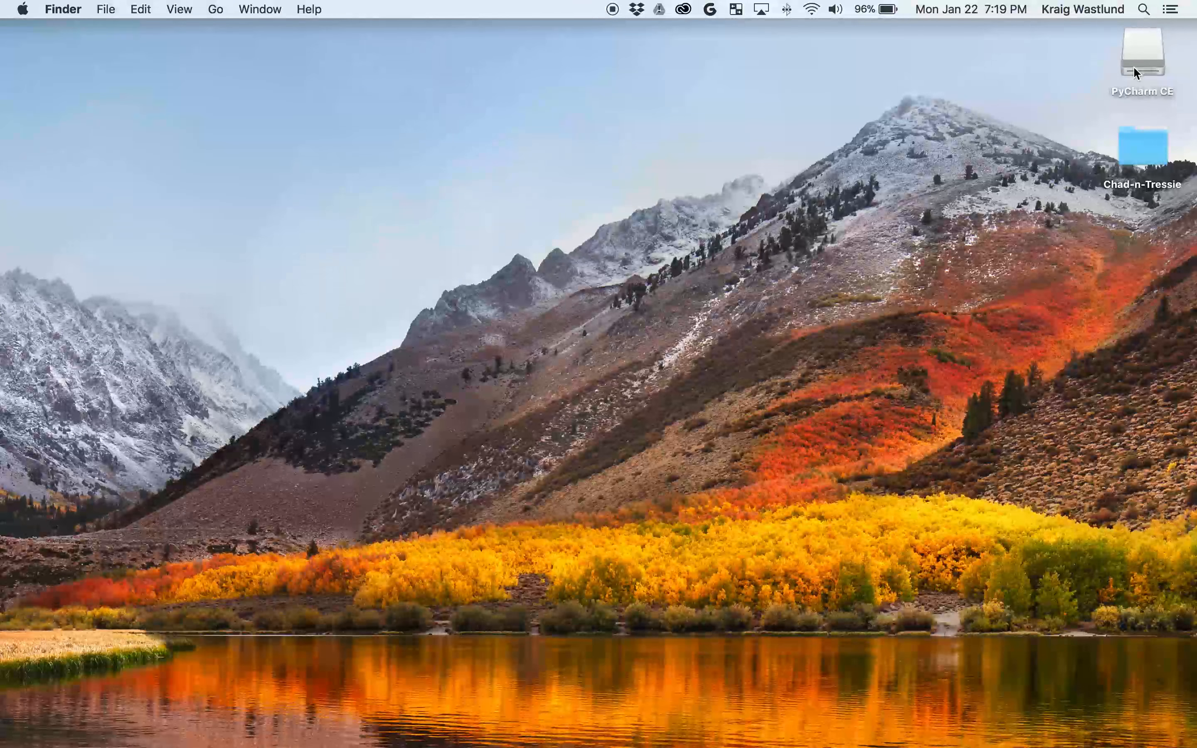
Eject the PyCharm CE disk image.
right_click(1132, 66)
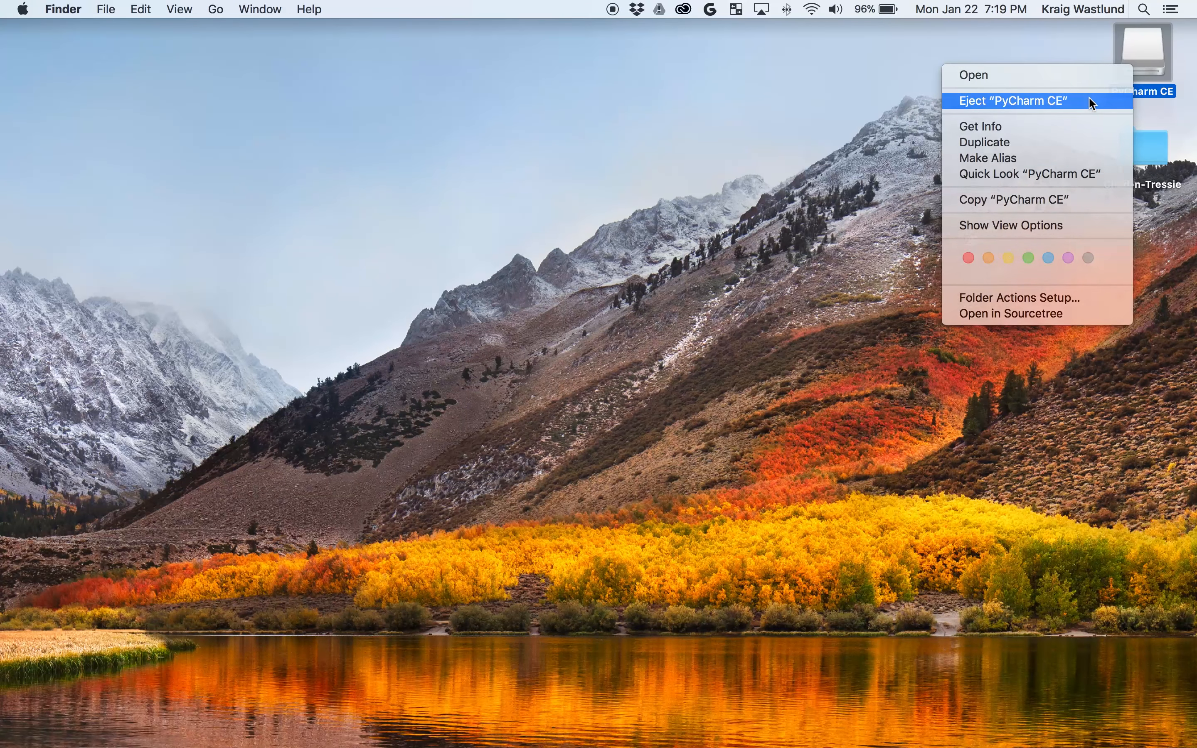
click(1088, 98)
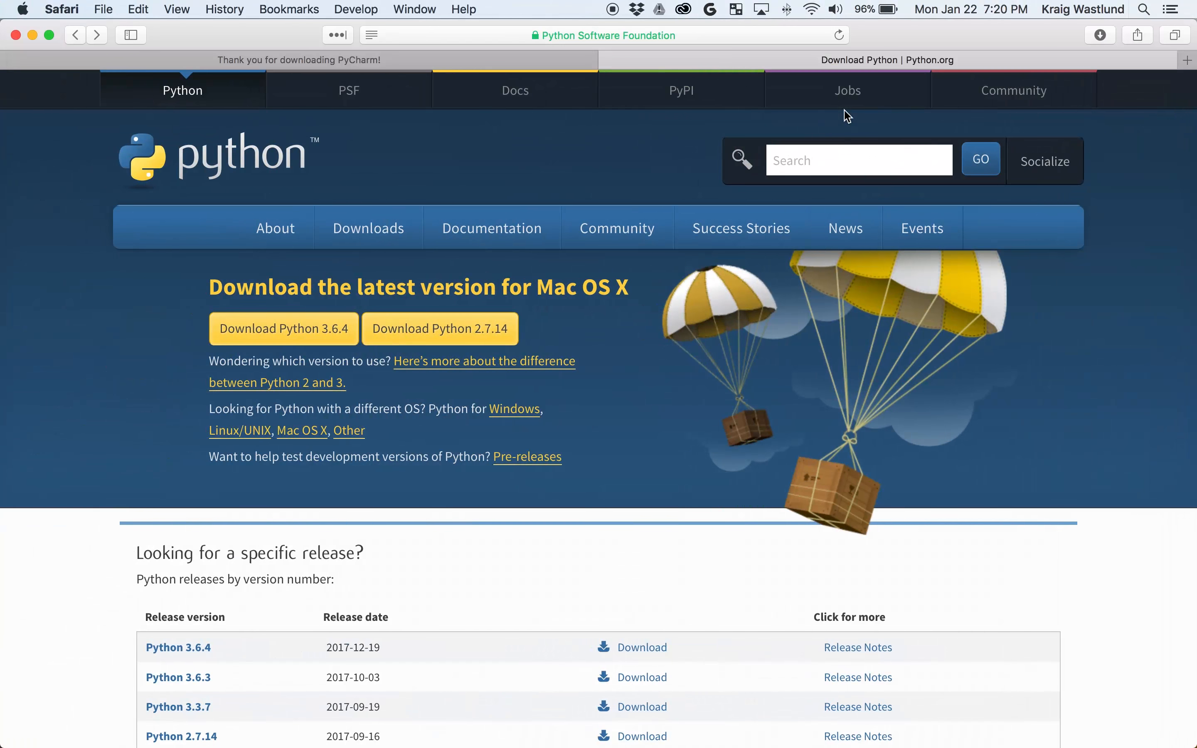
mouse_move(558, 221)
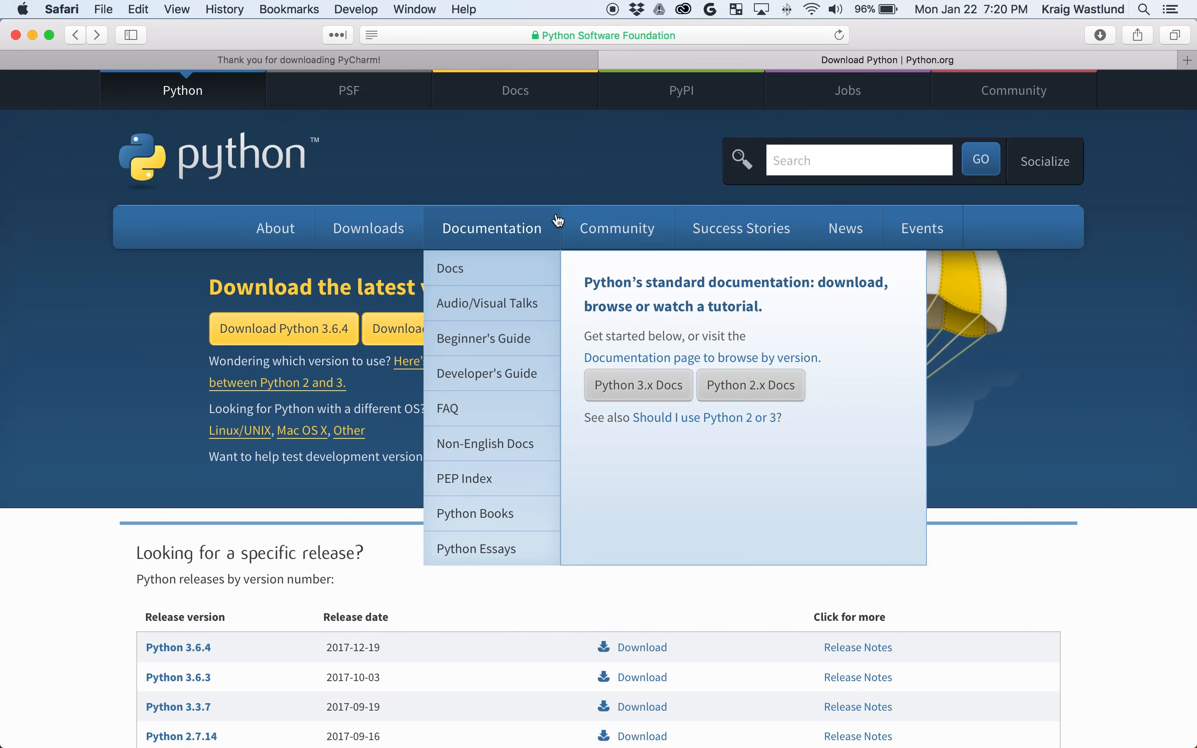
key(F4)
Launch PyCharm CE from Launchpad, approve the downloaded-app security warning, and bring it forward.
text(pych)
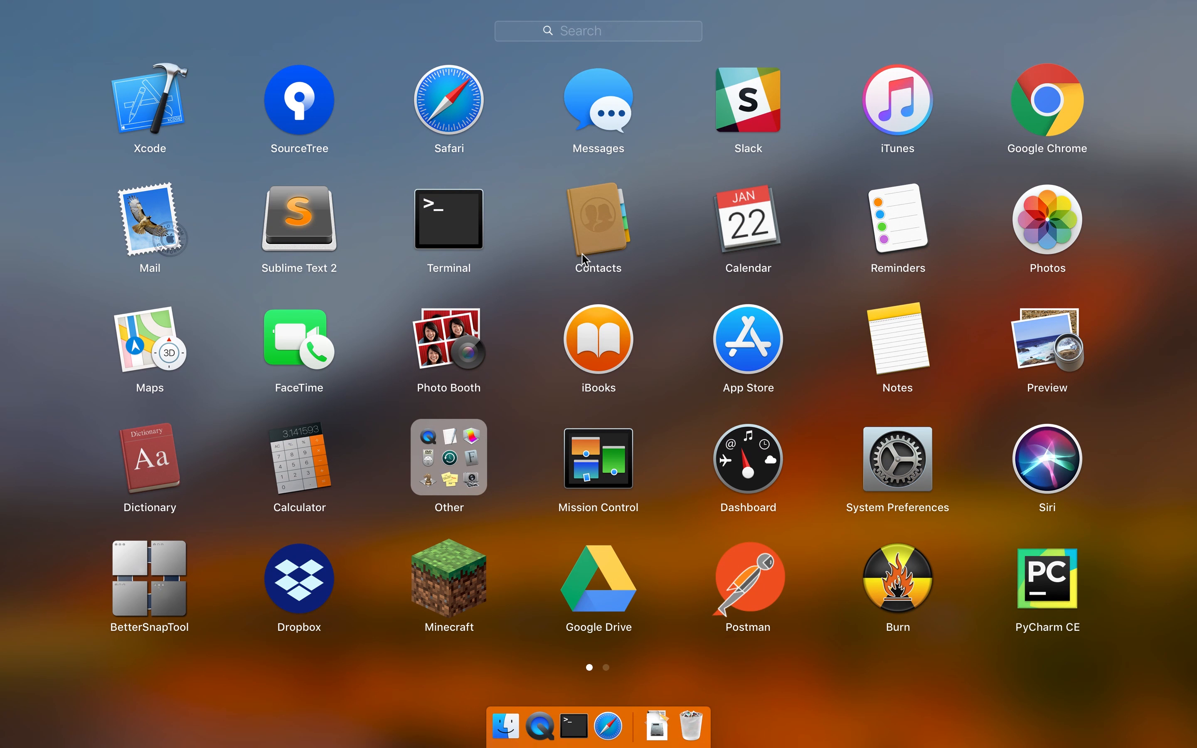
text(ar)
key(Return)
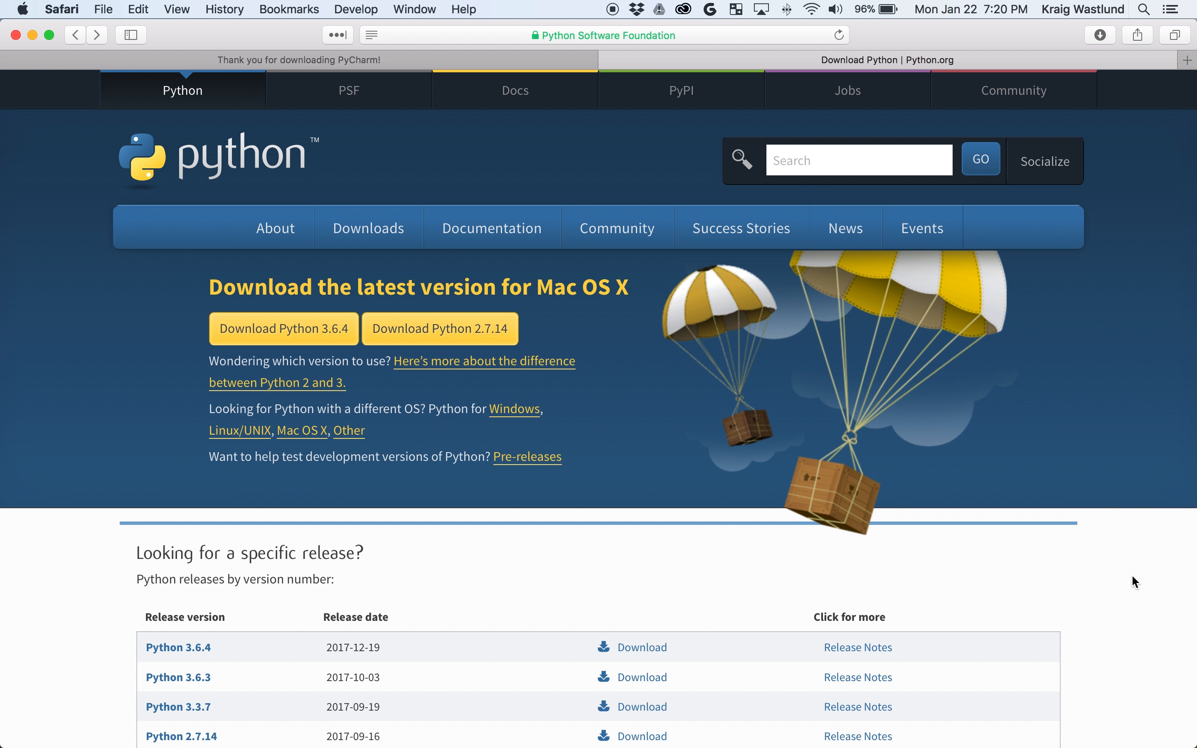
click(734, 277)
mouse_move(629, 714)
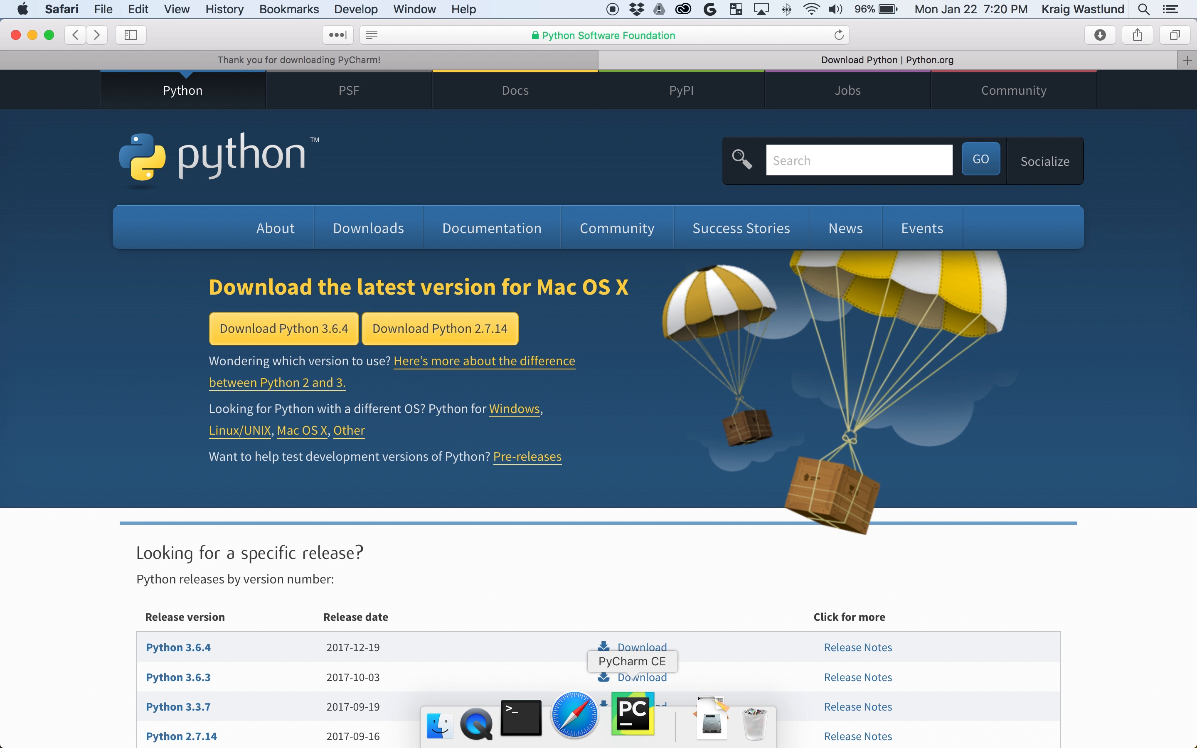
click(632, 717)
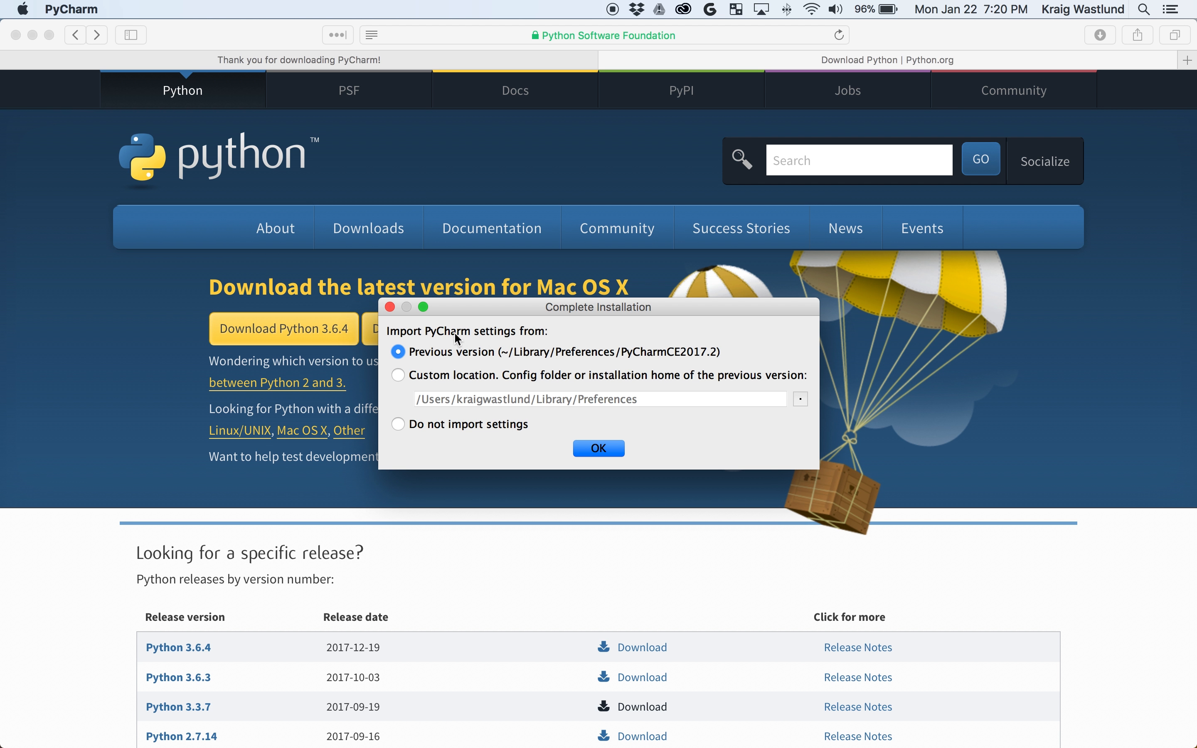
Choose not to import previous PyCharm settings.
drag(482, 310, 472, 276)
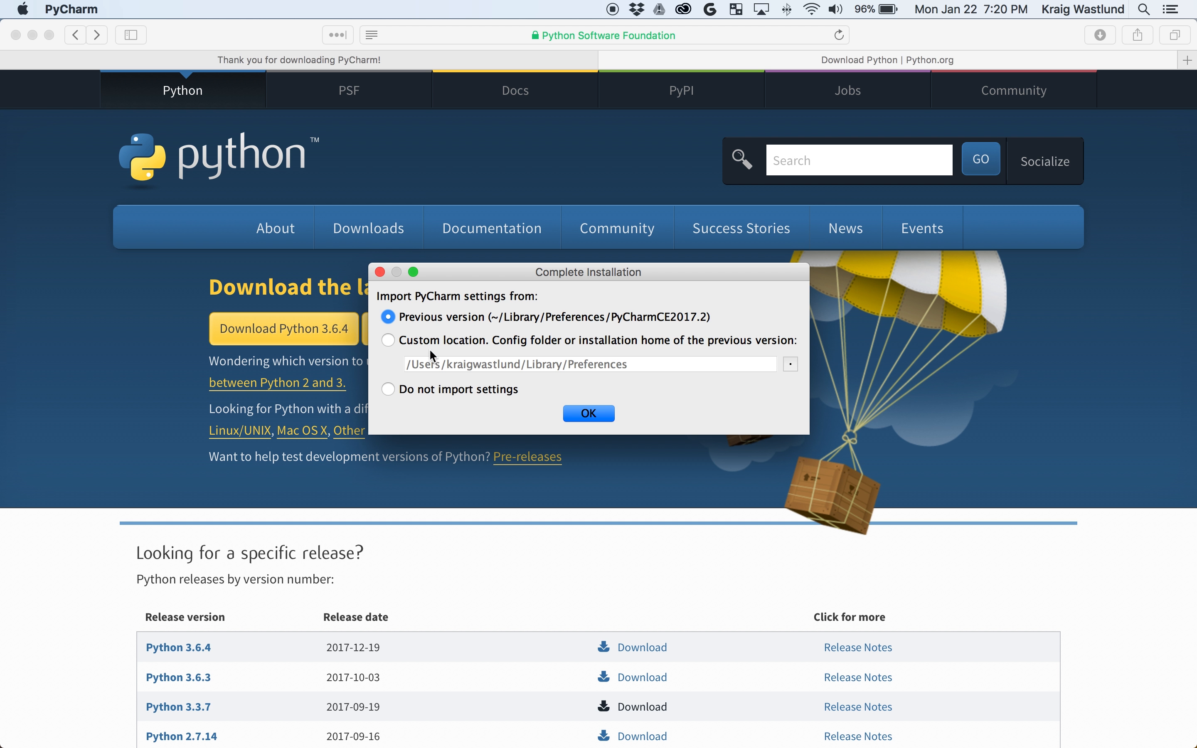
click(403, 391)
click(579, 413)
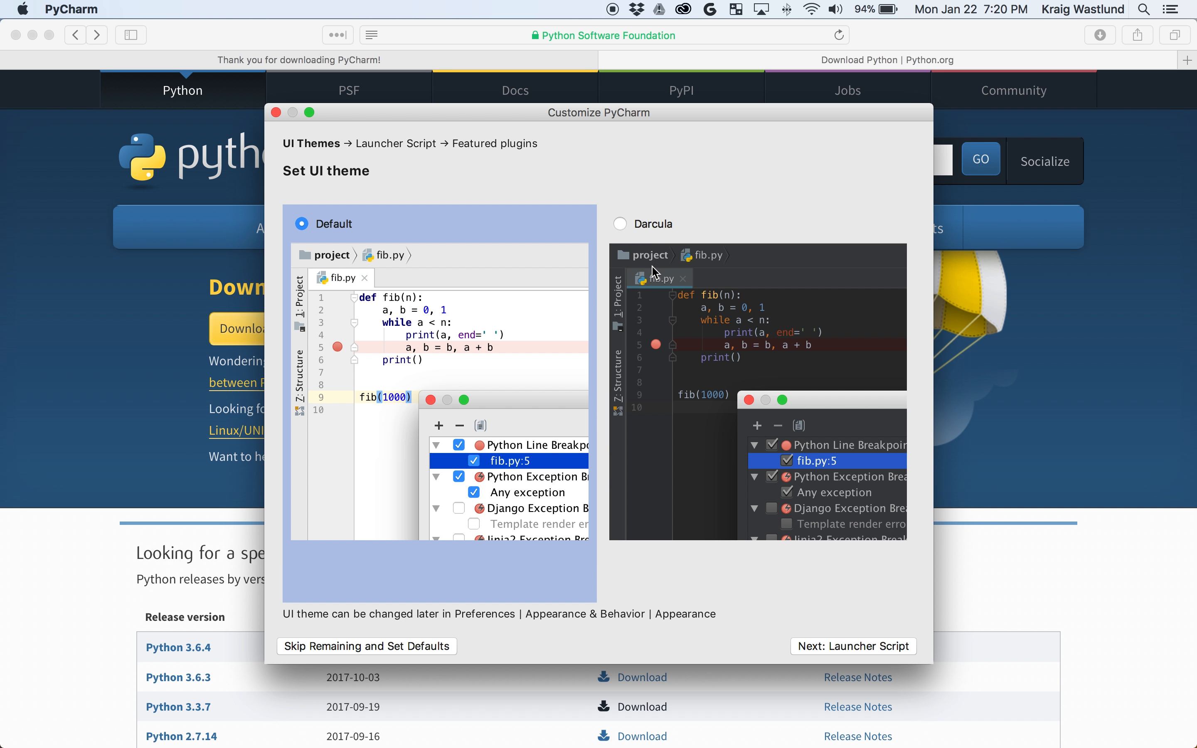
Select the Darcula theme and finish the setup wizard to reach the Welcome window.
click(620, 223)
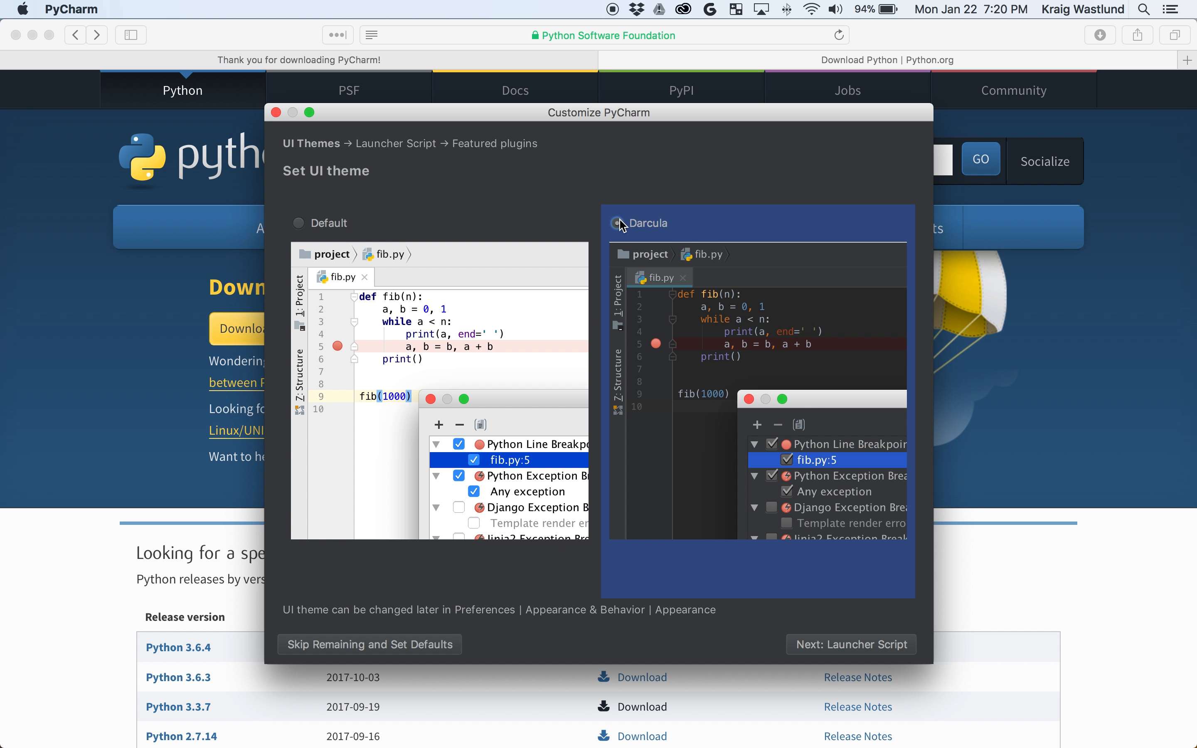
click(869, 649)
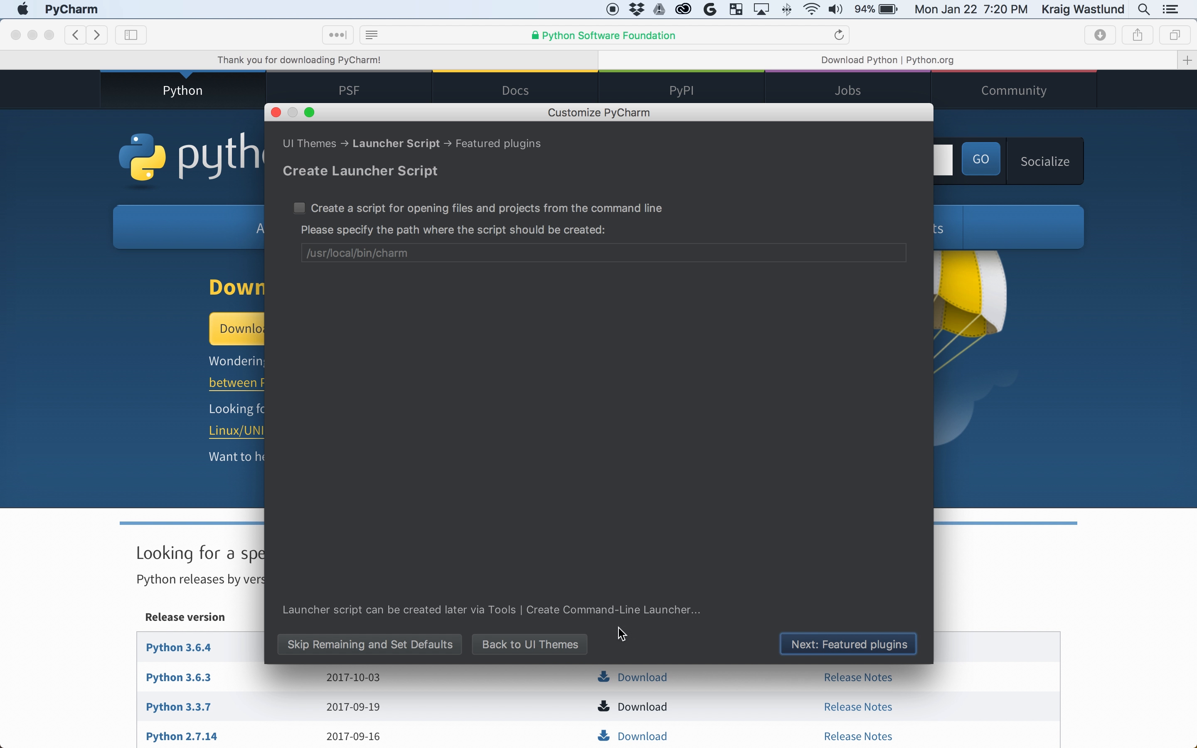
click(383, 650)
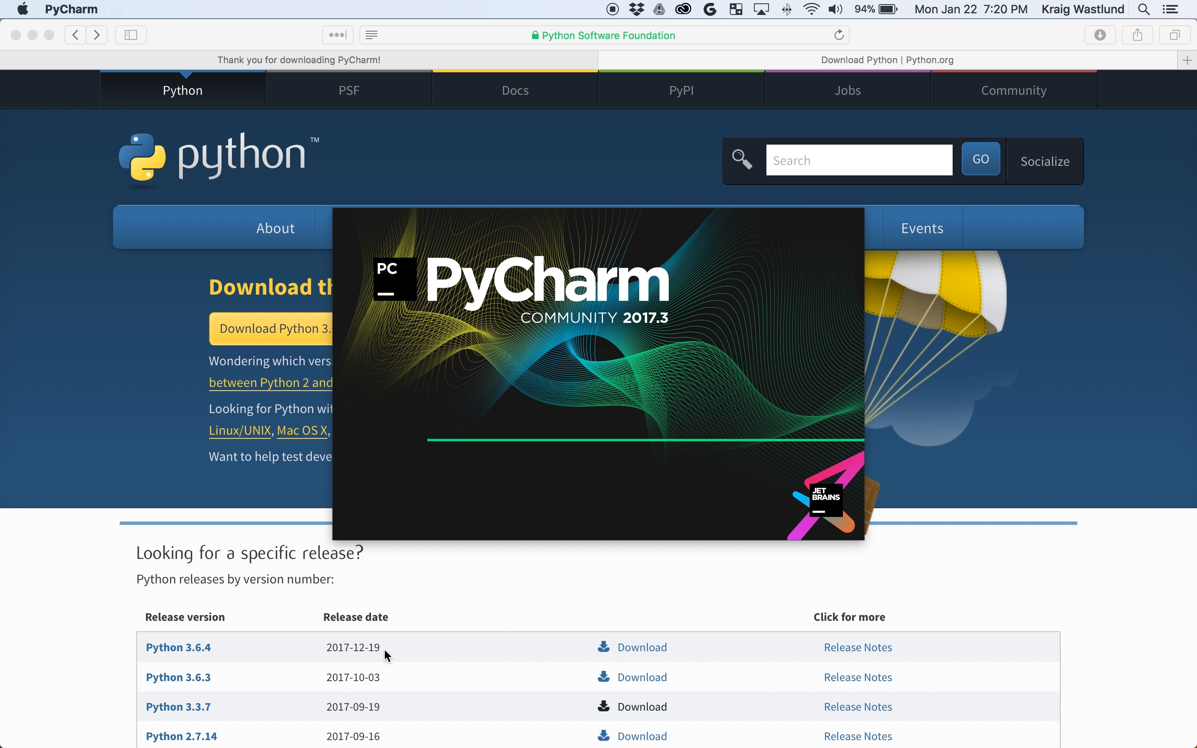
drag(692, 151, 668, 147)
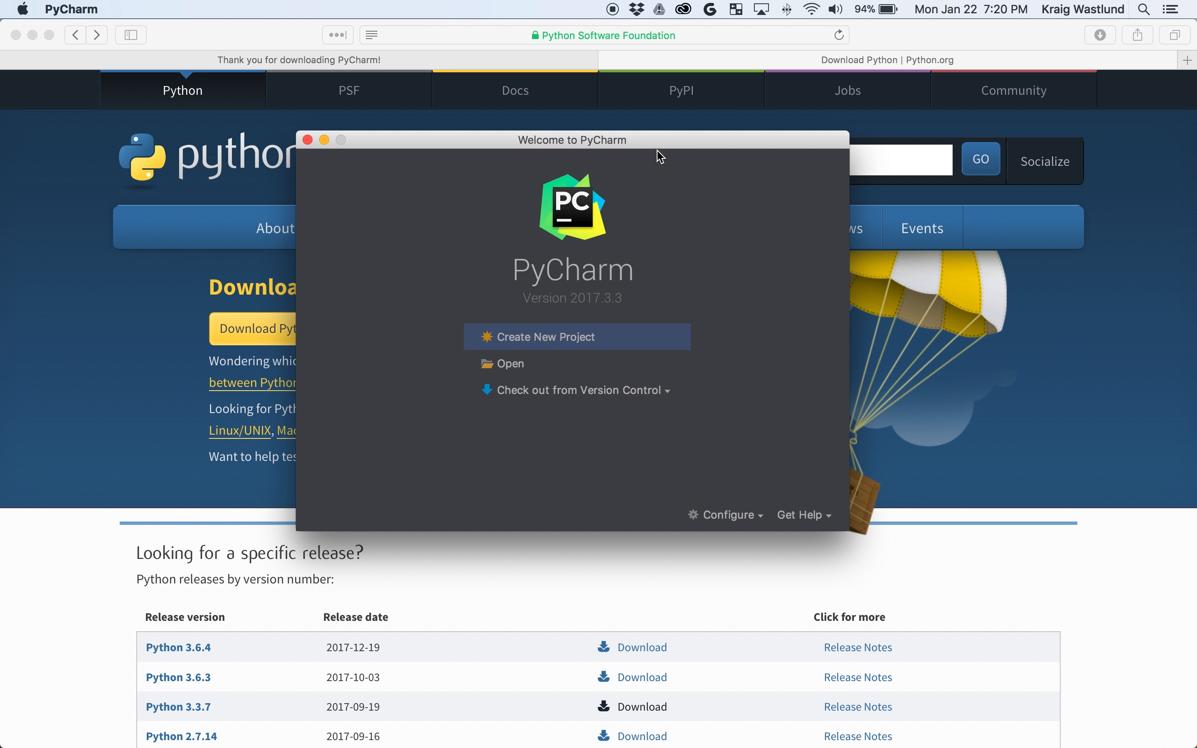
Create a new project at Desktop/CS1400 using a new Virtualenv interpreter.
click(549, 343)
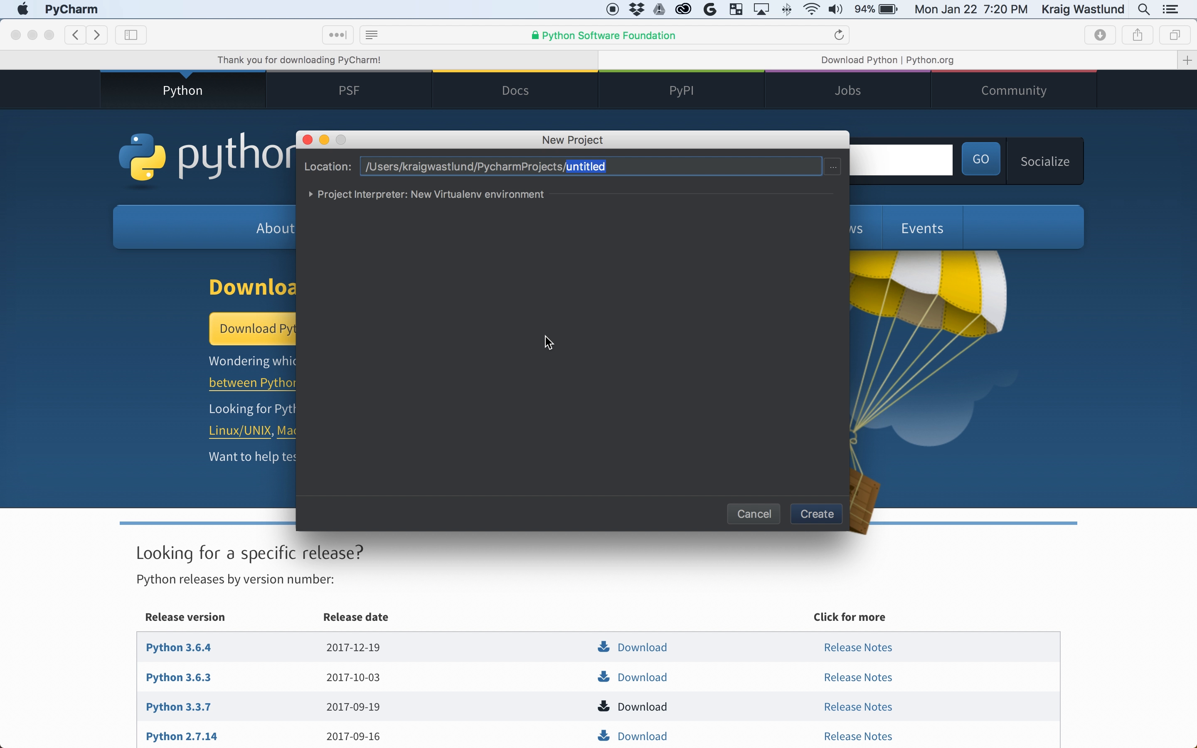
click(834, 167)
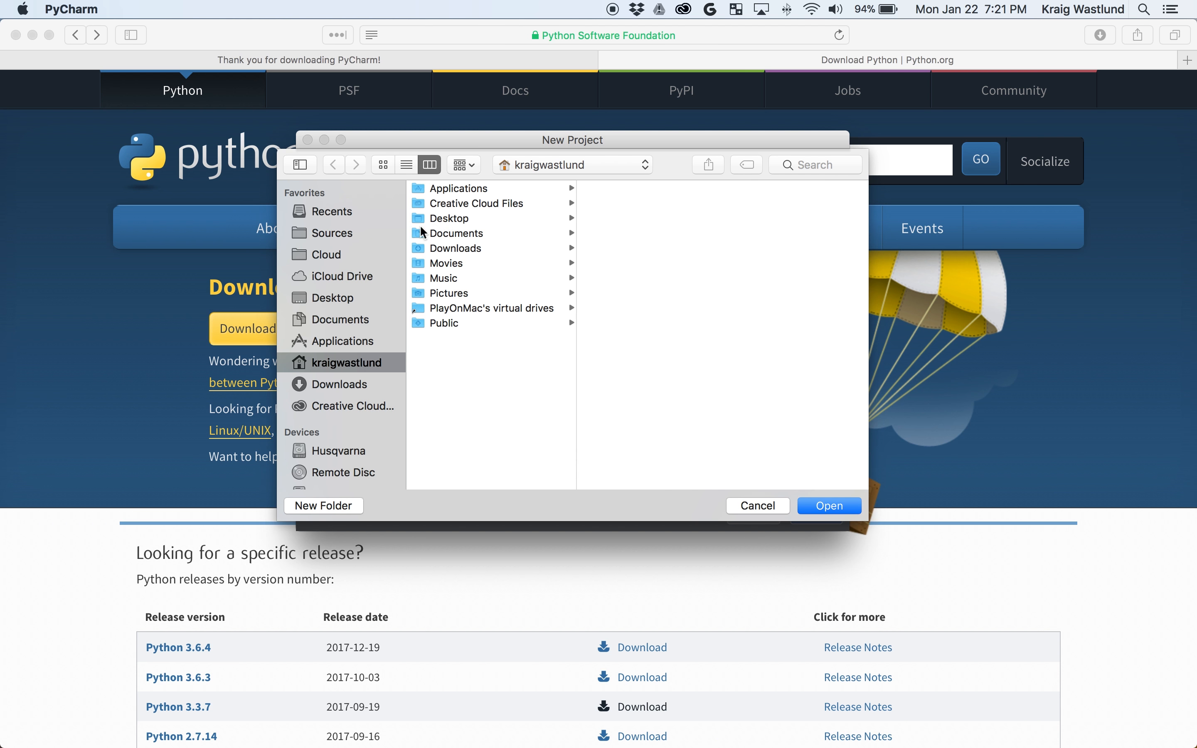
click(332, 298)
click(833, 508)
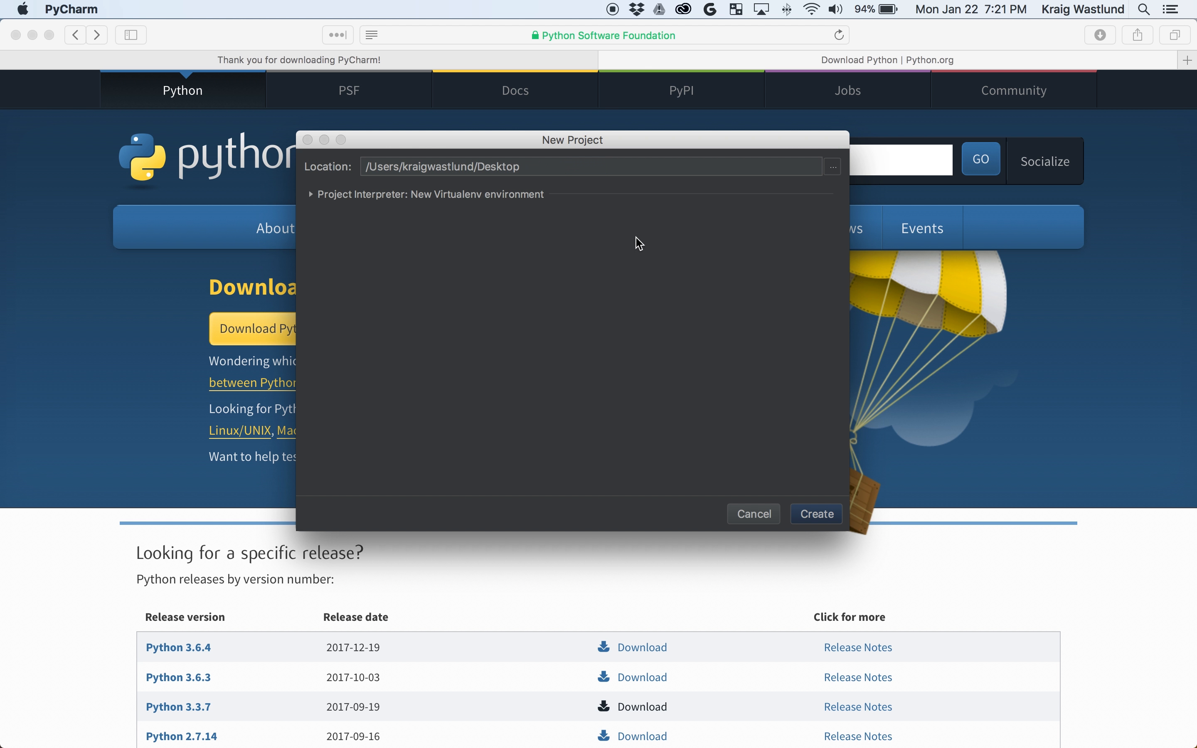
text(/CS1400)
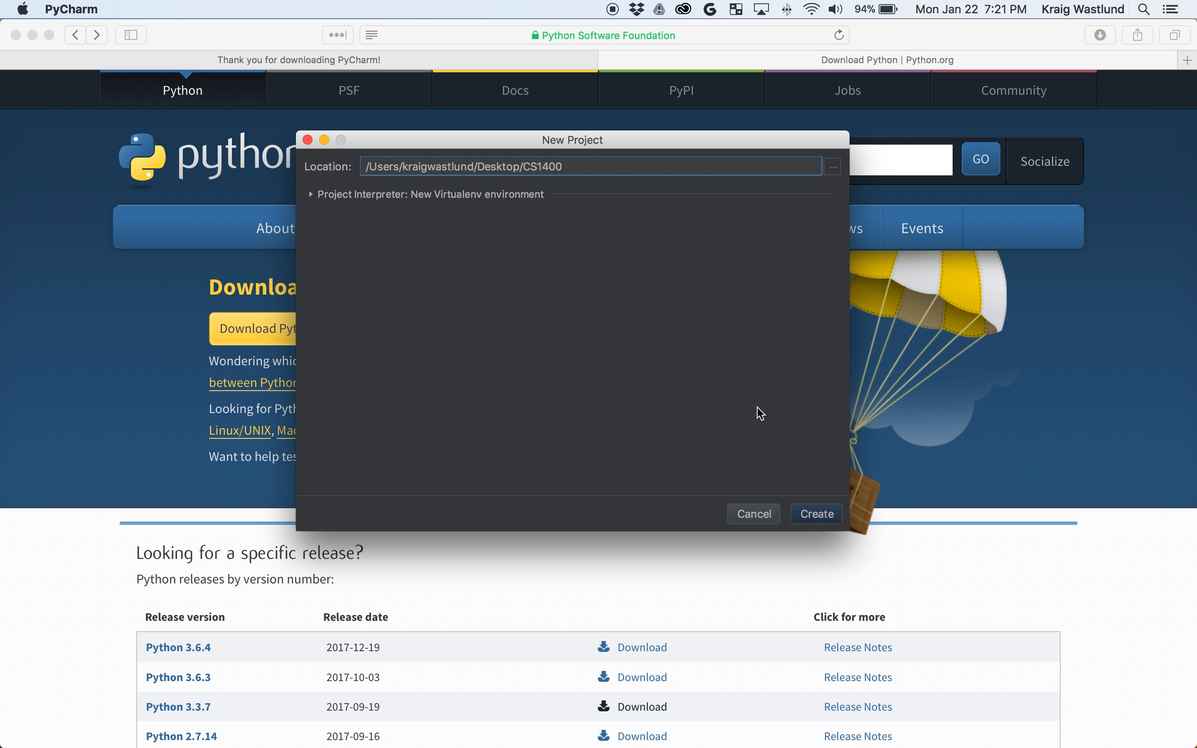
click(816, 515)
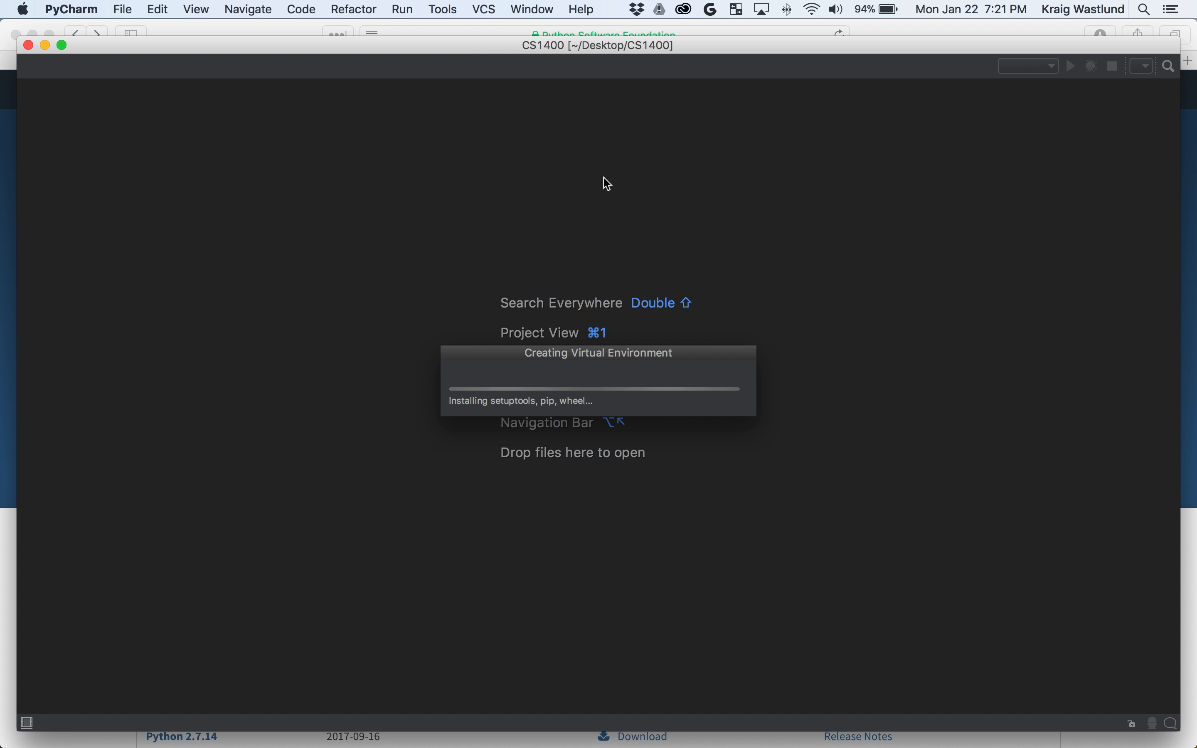
Turn off Show tips on startup and close the Tip of the Day.
drag(189, 49, 192, 7)
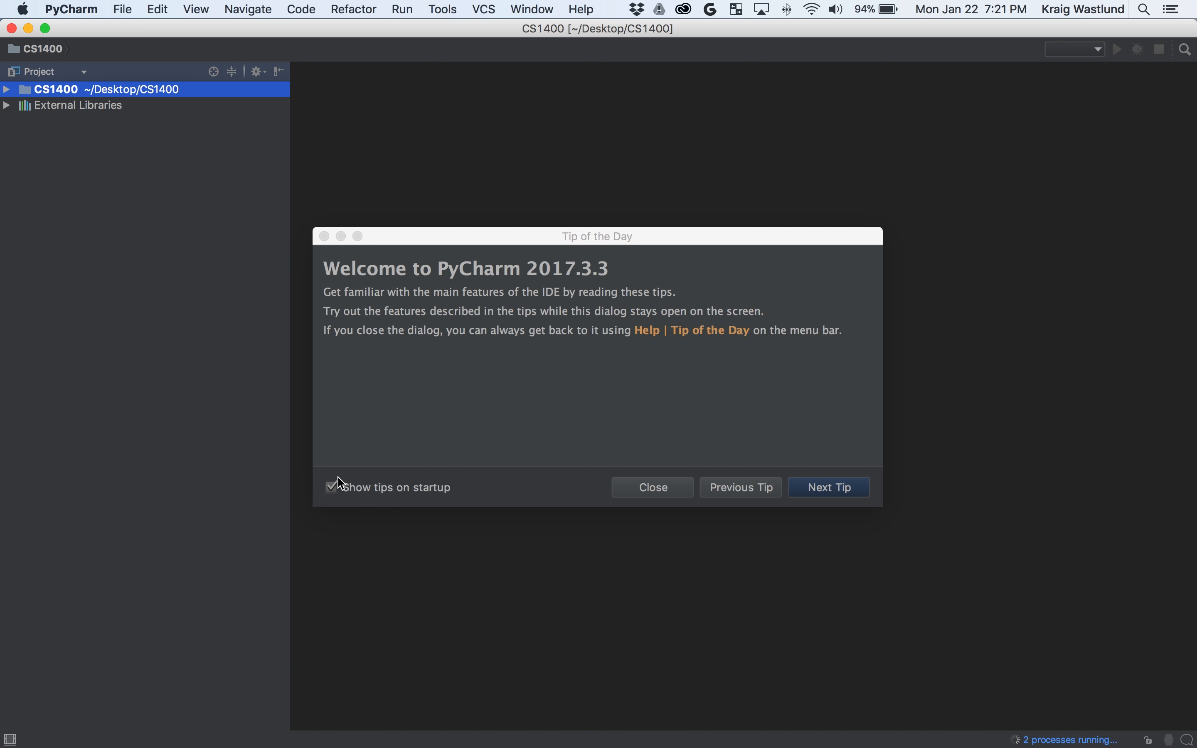
click(340, 484)
click(676, 493)
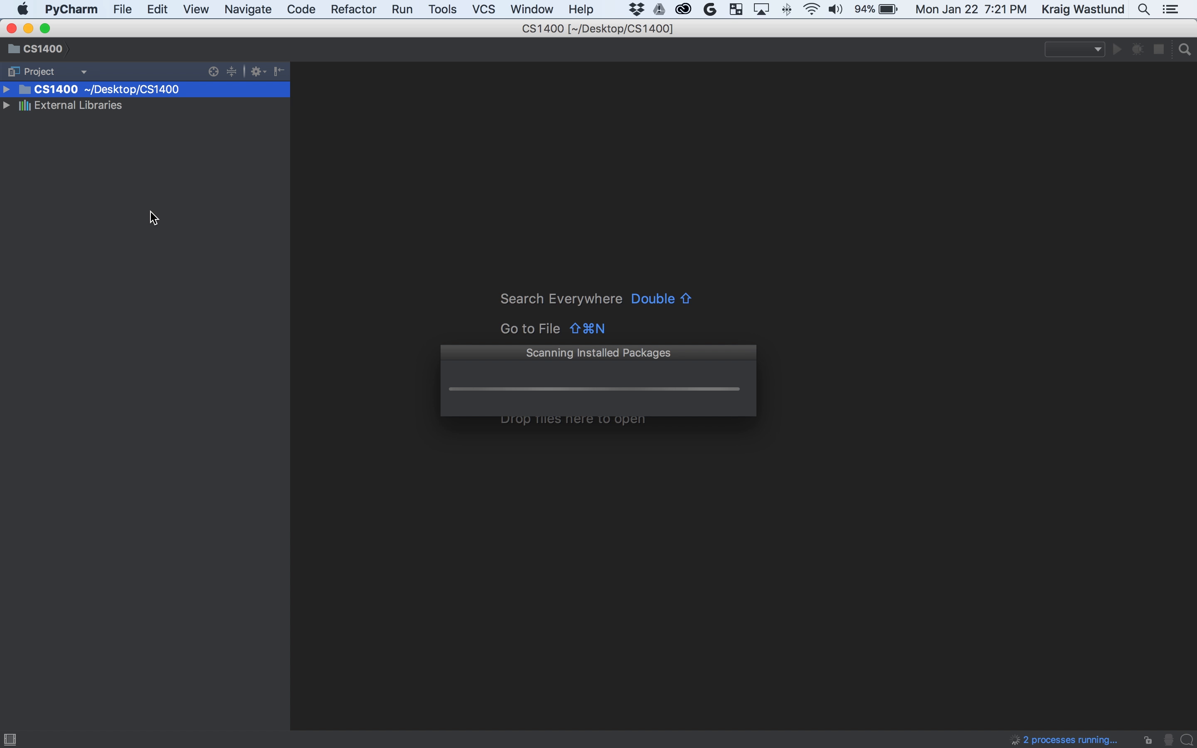
Add a new Python file named sandbox to the CS1400 project.
double_click(36, 92)
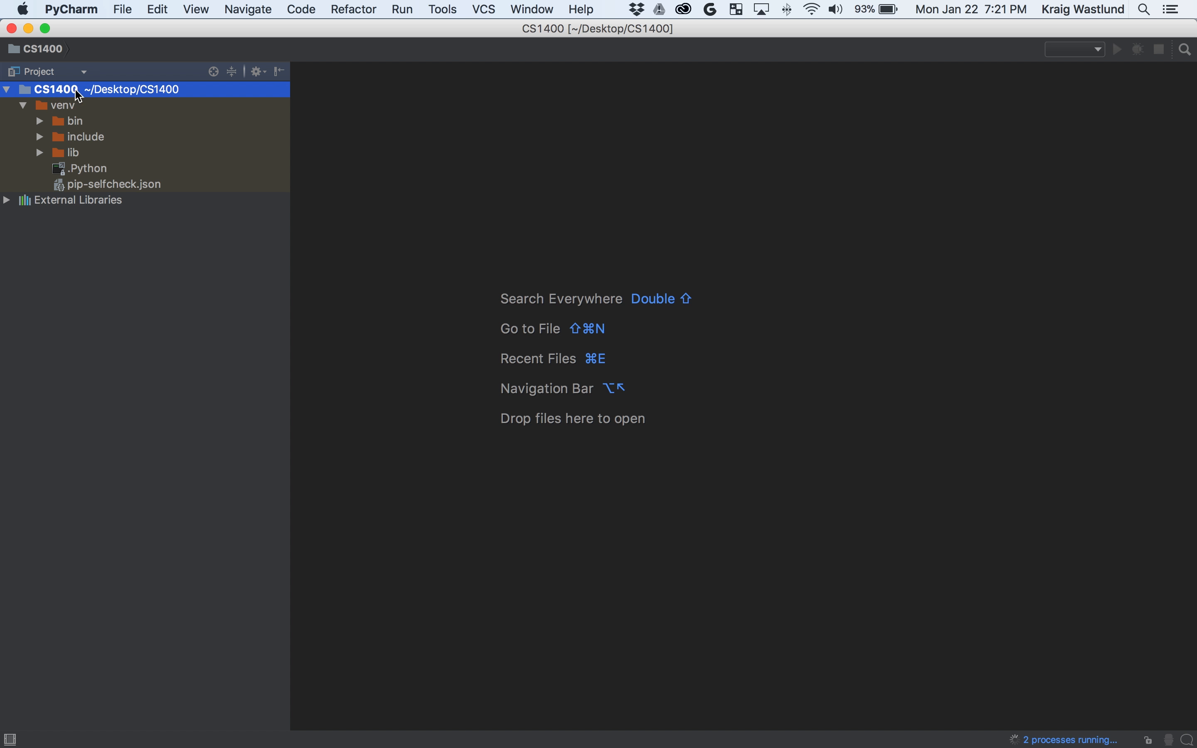
click(23, 106)
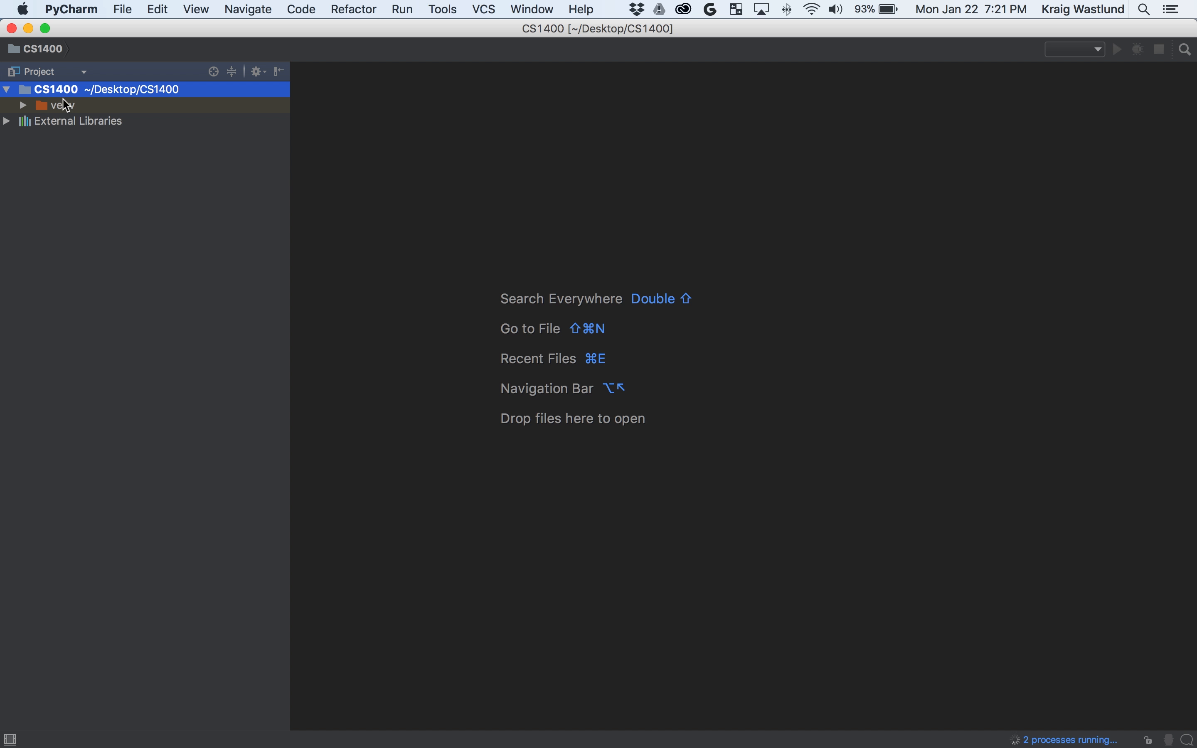
right_click(88, 95)
mouse_move(133, 102)
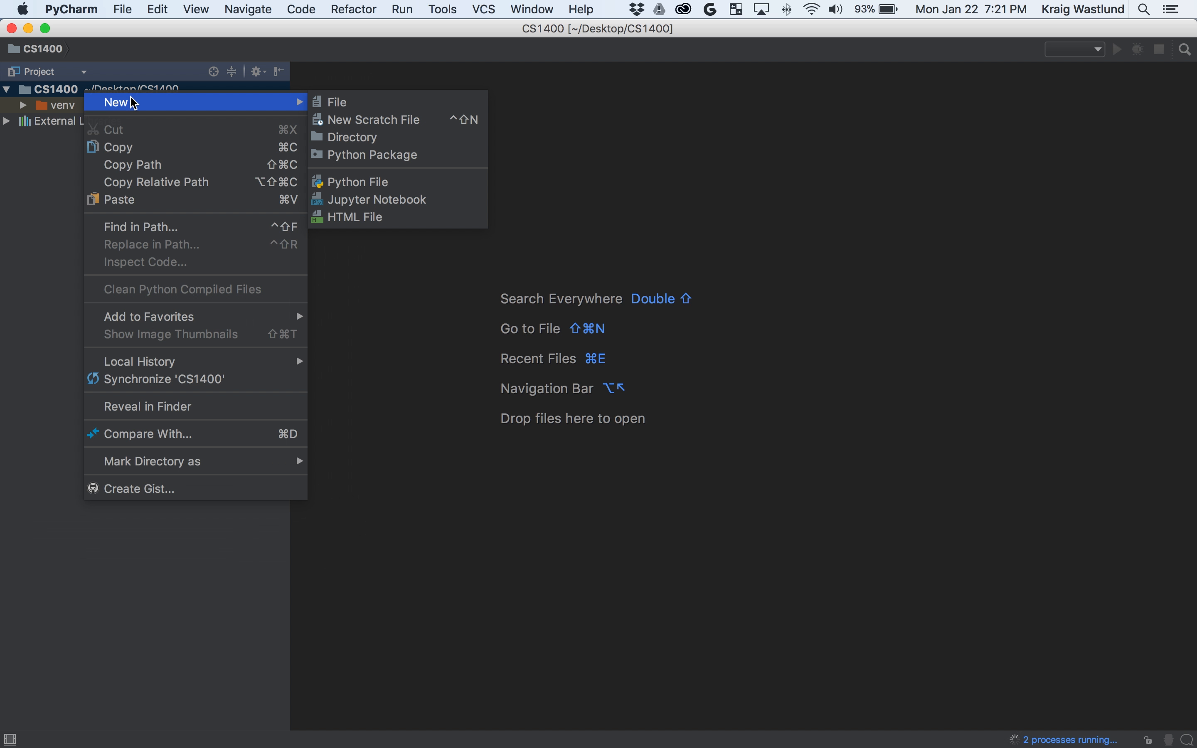
click(356, 182)
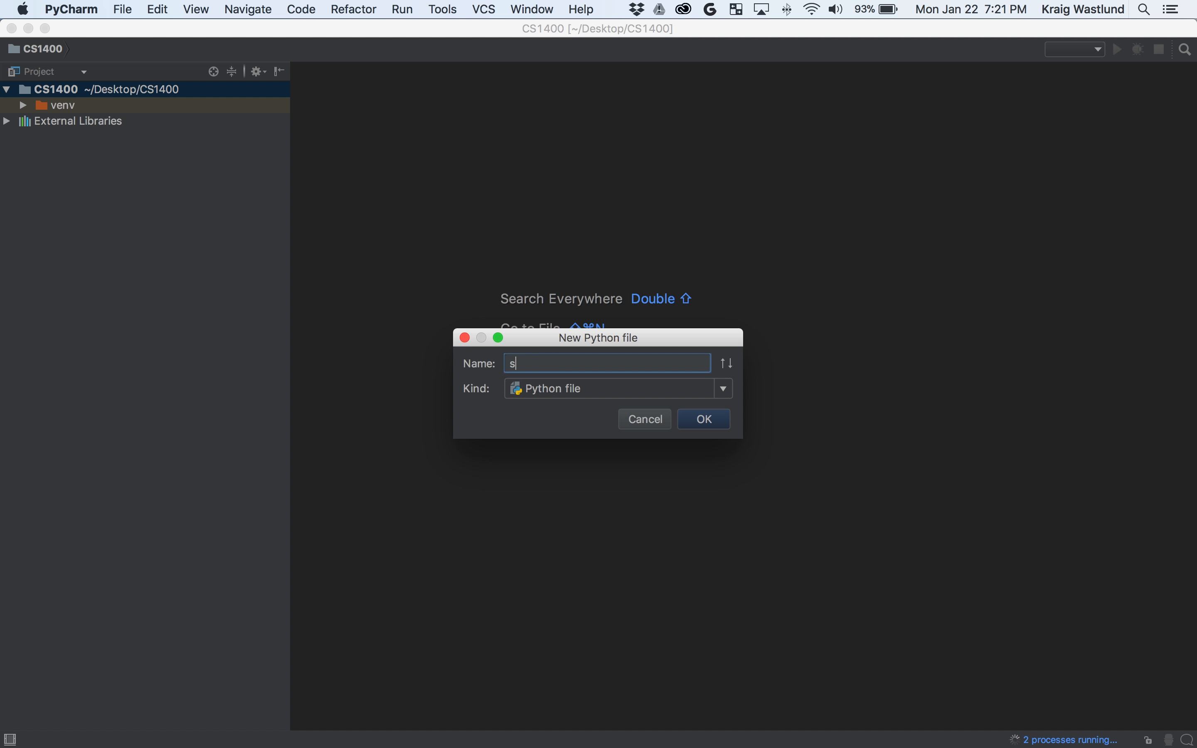
text(sandbaox)
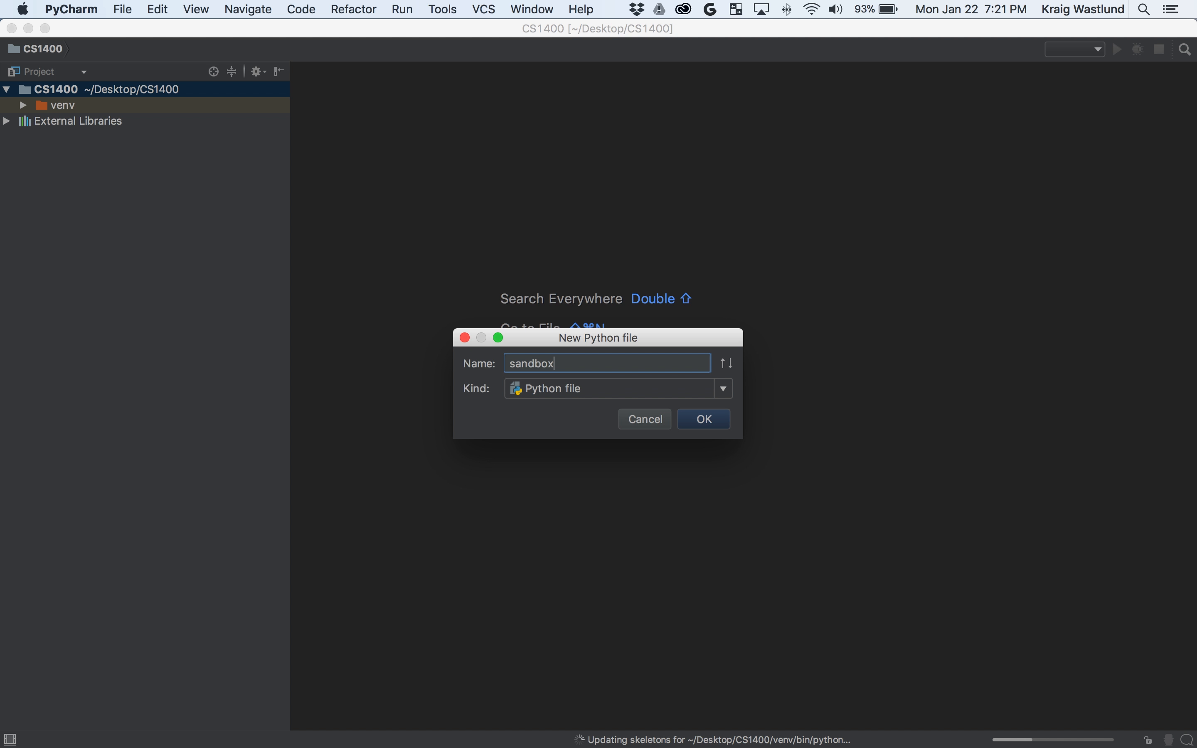
key(Return)
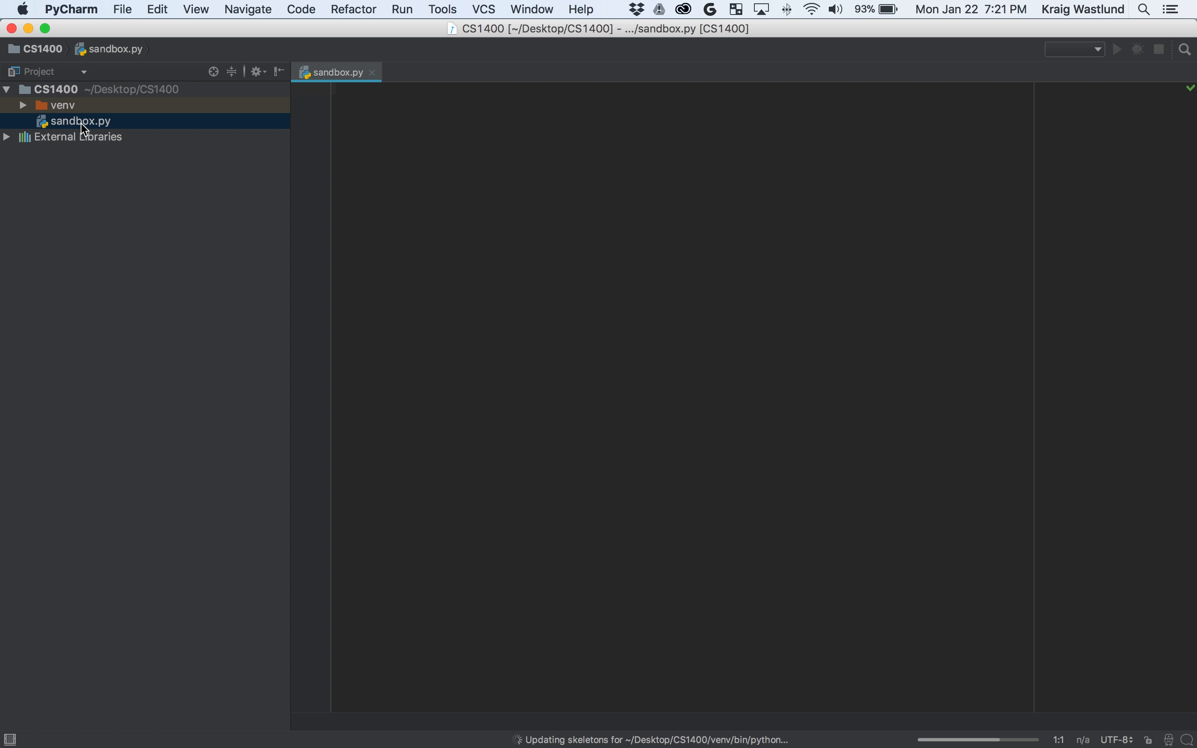
In sandbox.py, define main() that prints "hello world" and call main() at the bottom.
click(413, 113)
key(Return)
text(def main():)
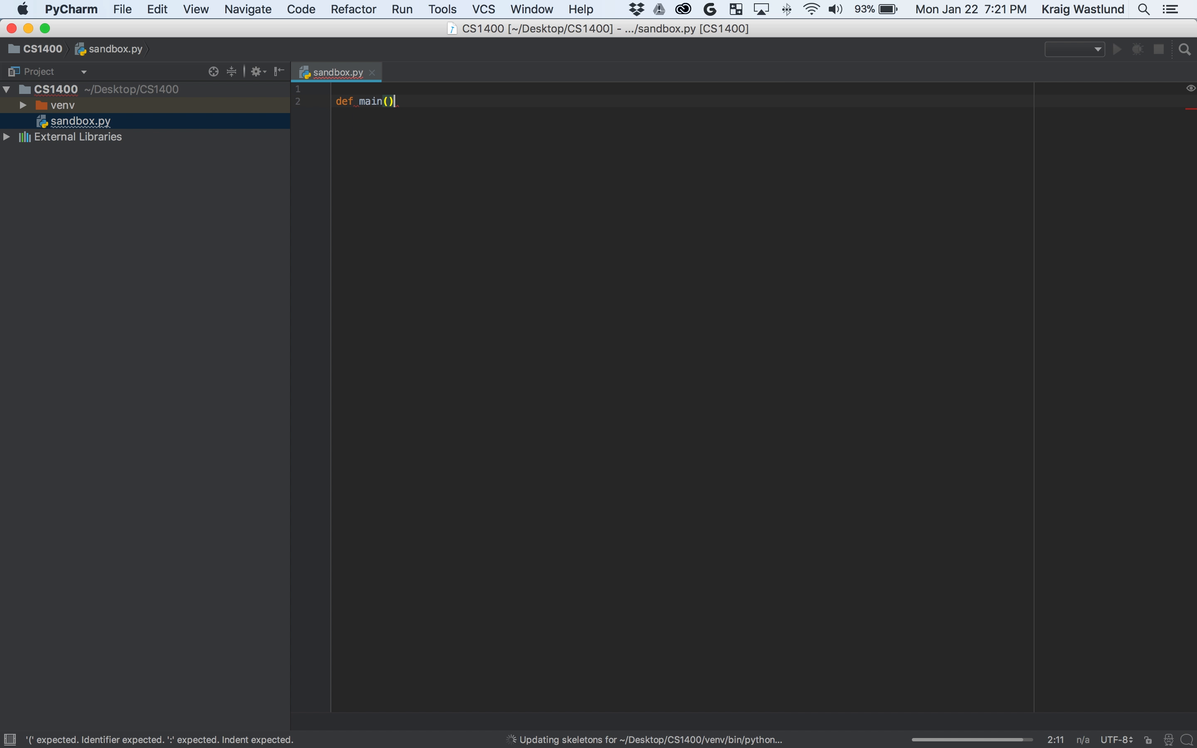
key(Return)
text(prin)
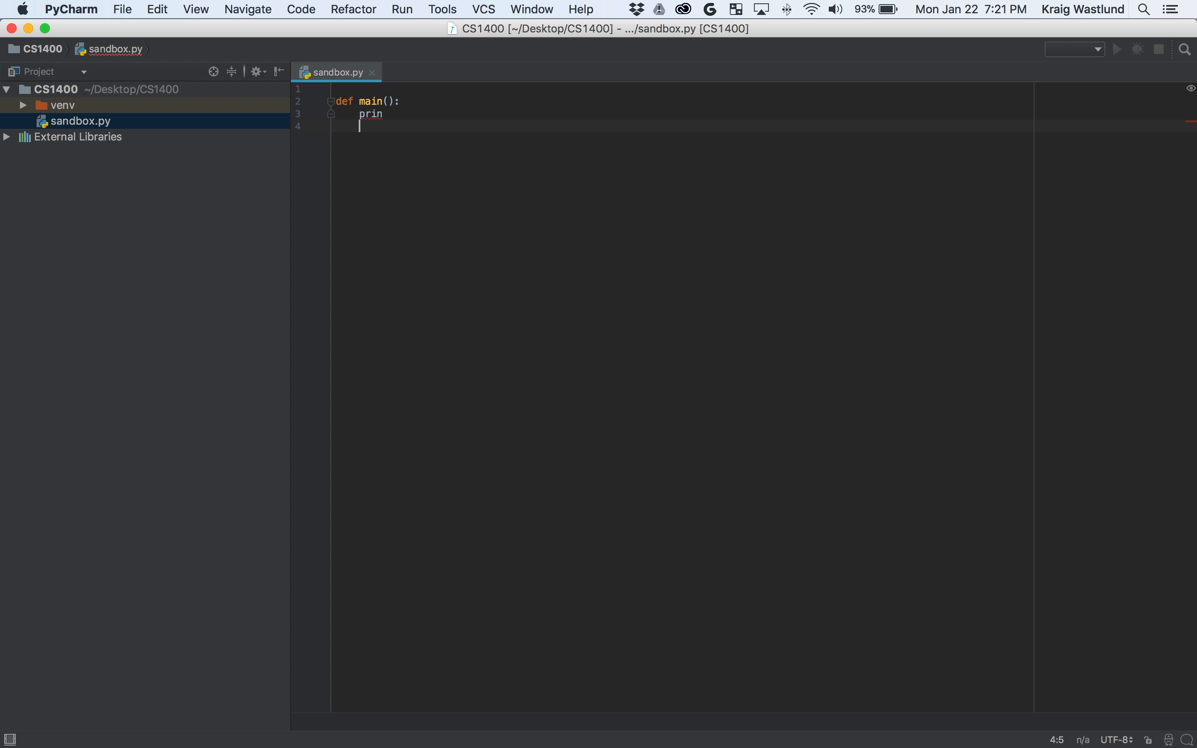
text(()
key(BackSpace)
text(t)
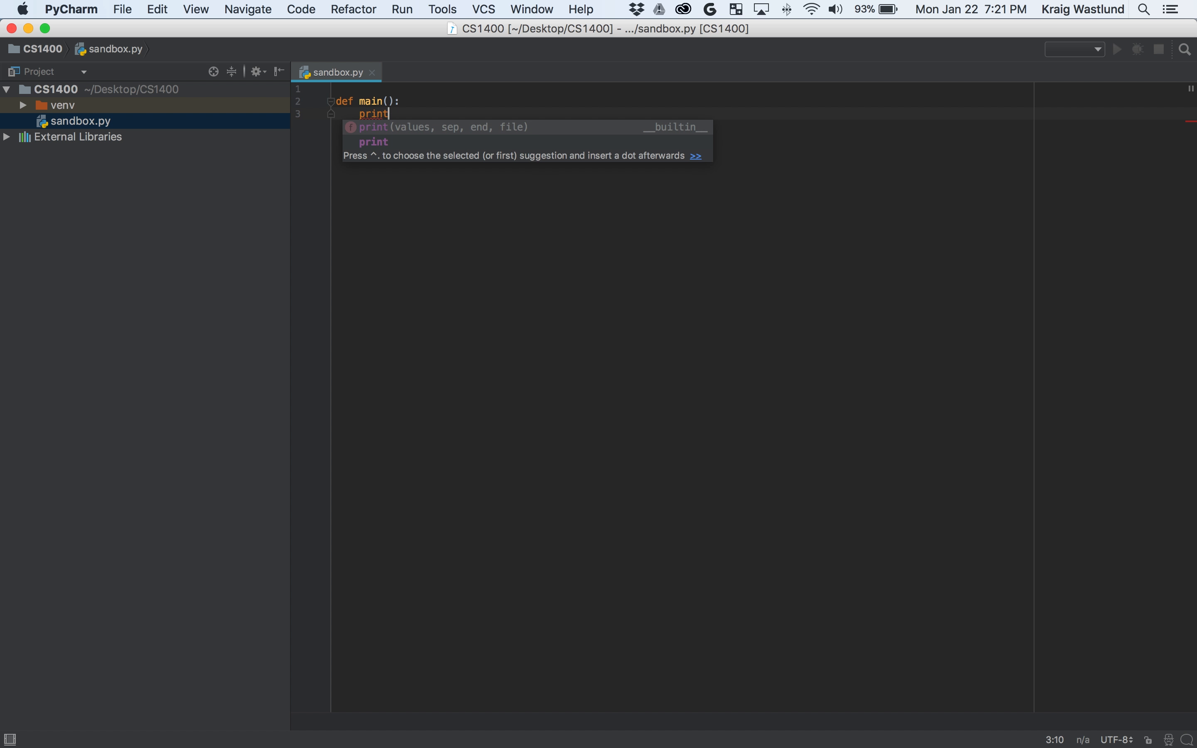
text(("hello world)
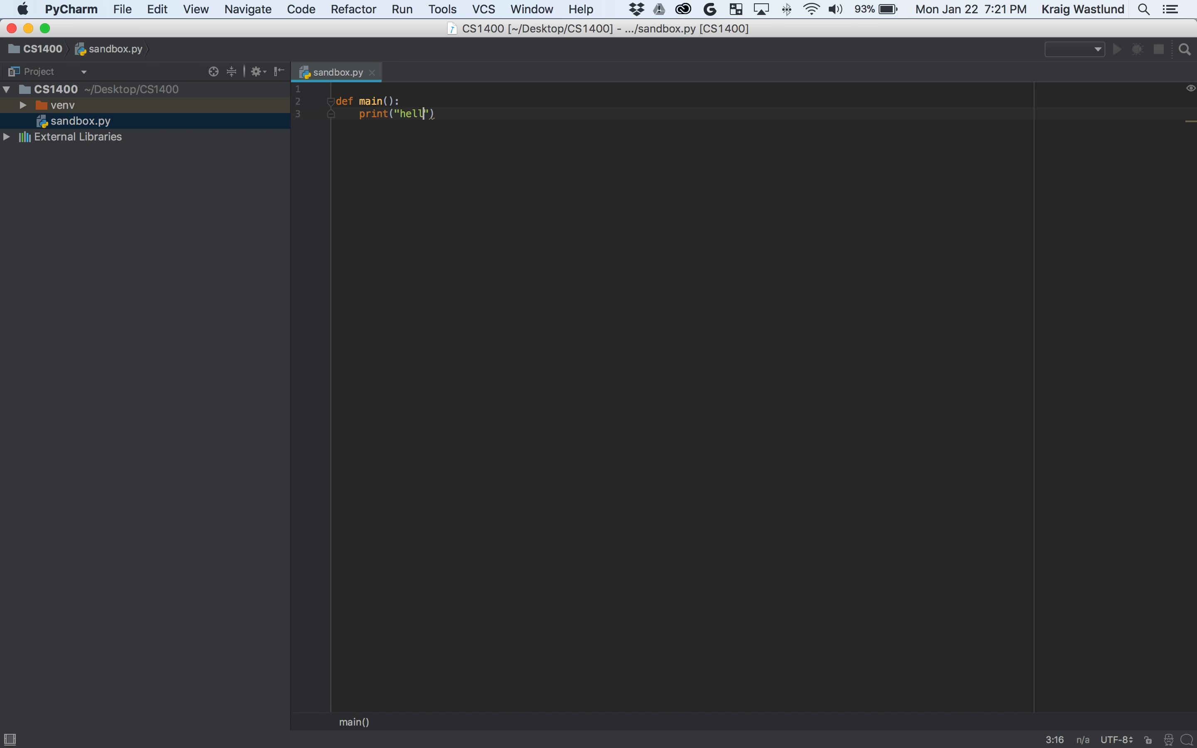
text("))
key(Return)
key(BackSpace)
text(main())
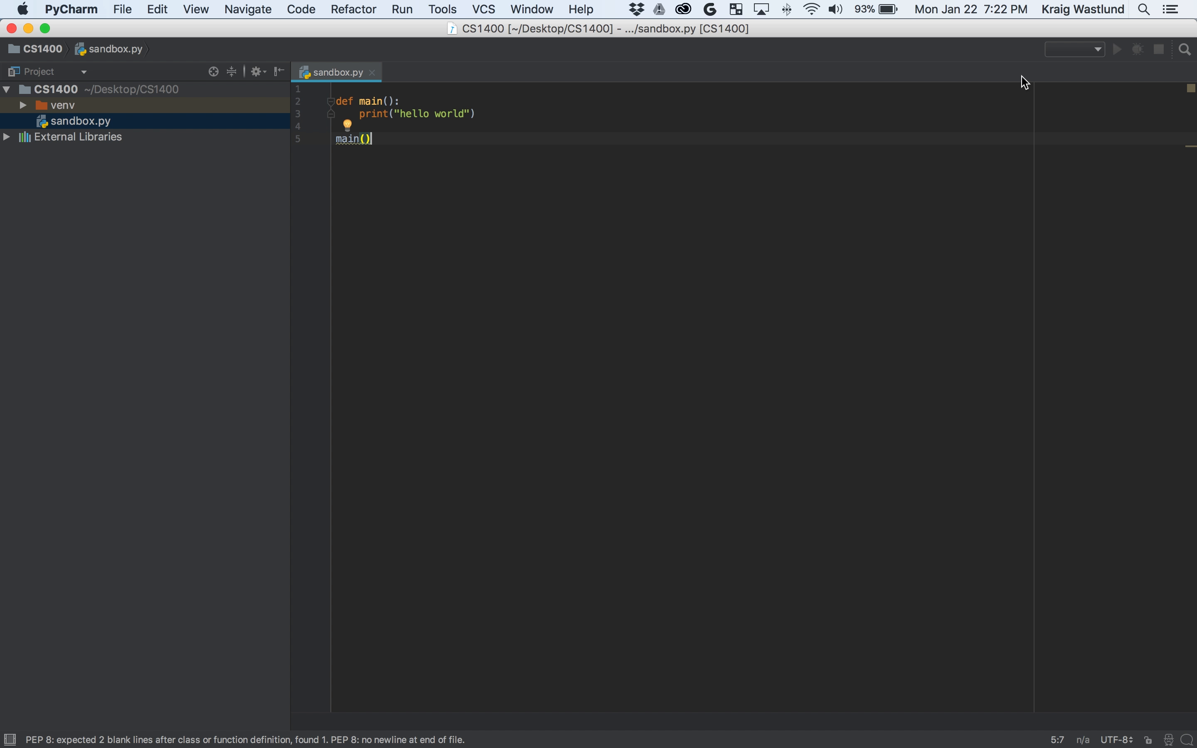
click(1100, 49)
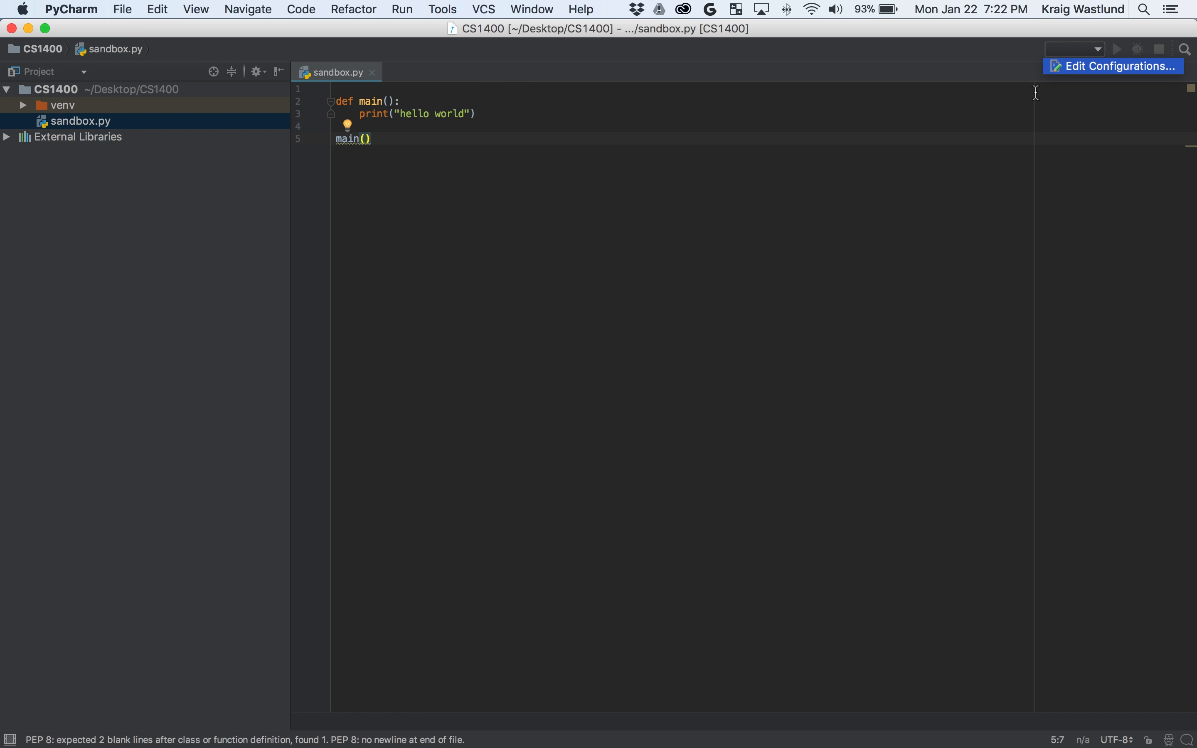
click(903, 269)
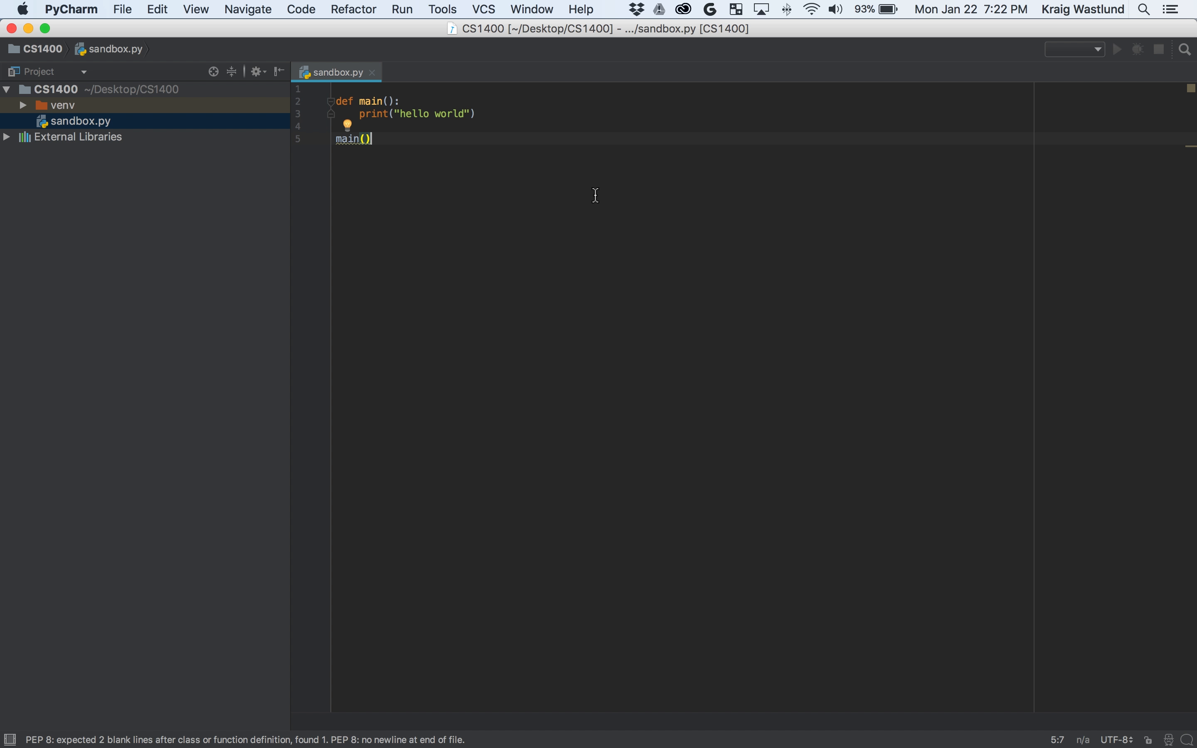
Launch the python-3.6.4 installer package from Downloads and advance to its Read Me page.
click(676, 712)
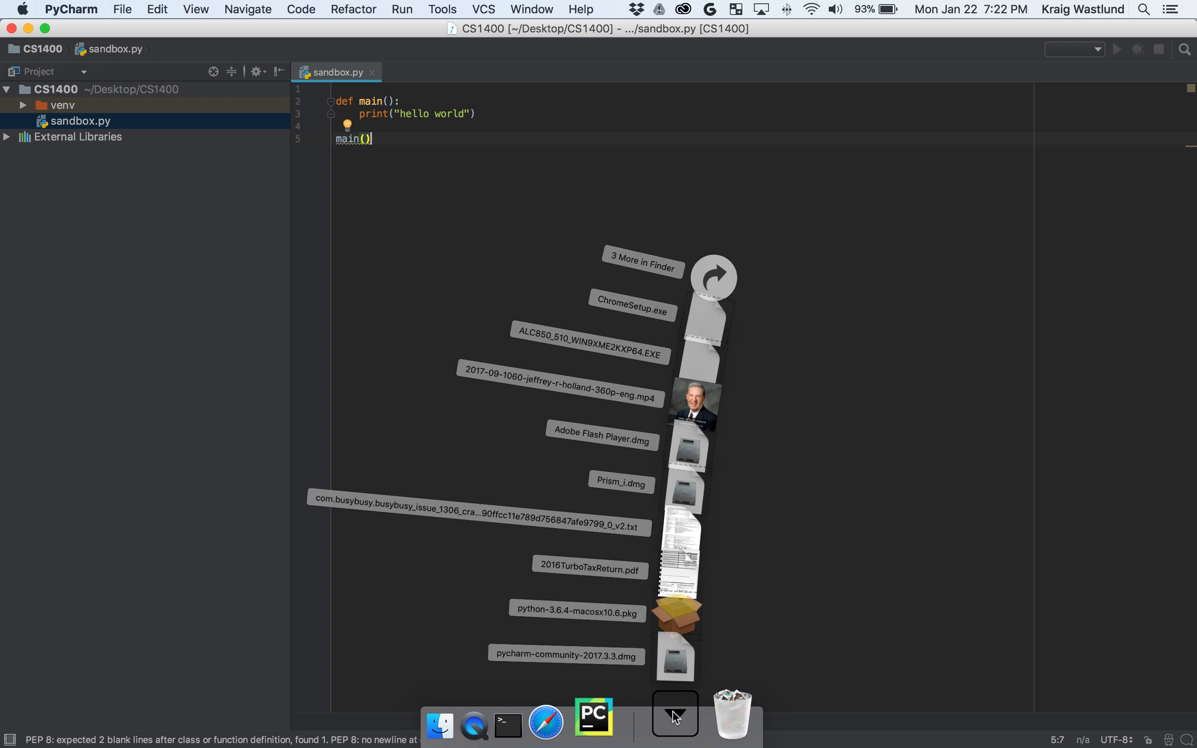
click(692, 594)
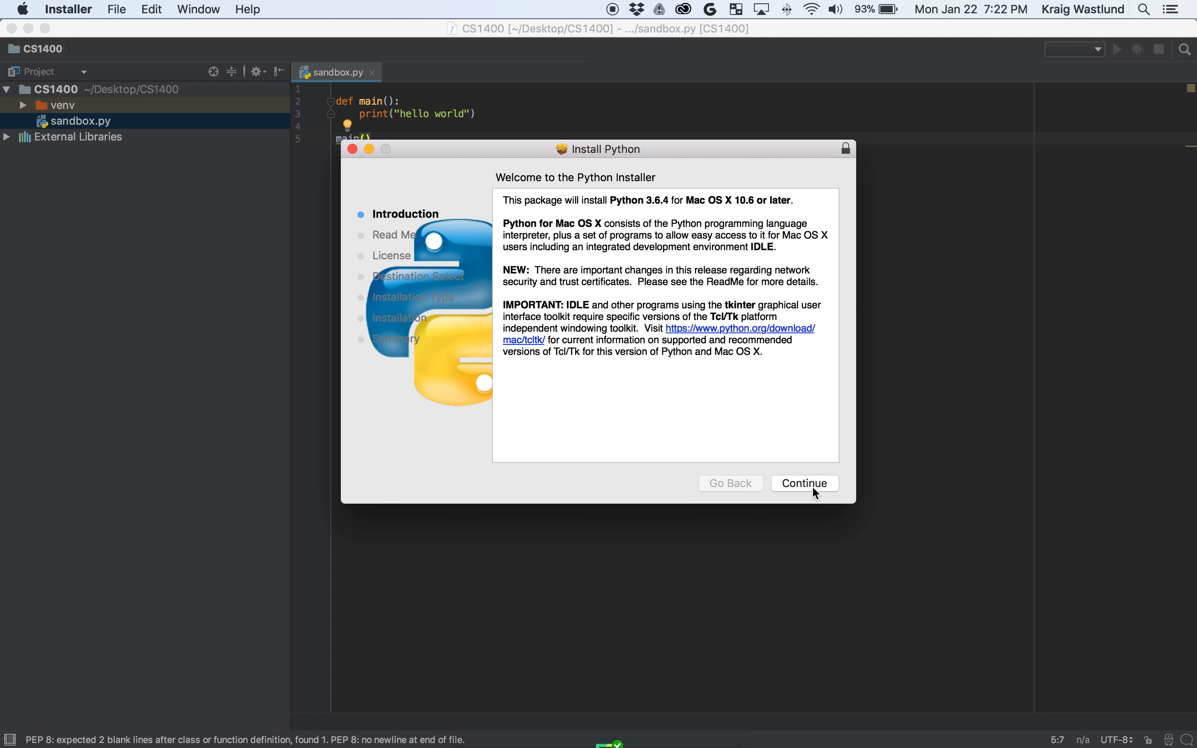
click(812, 485)
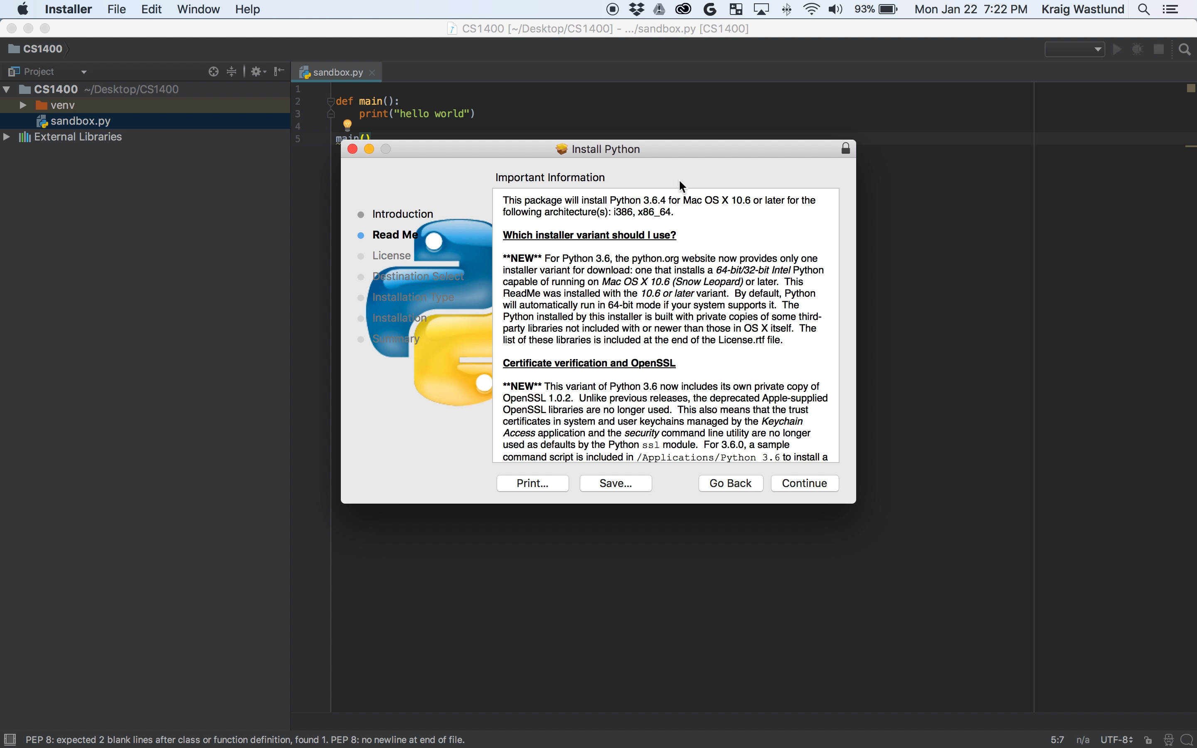
drag(671, 213, 641, 214)
Agree to the Python license and start the standard 106.1 MB install, entering the account password.
click(798, 486)
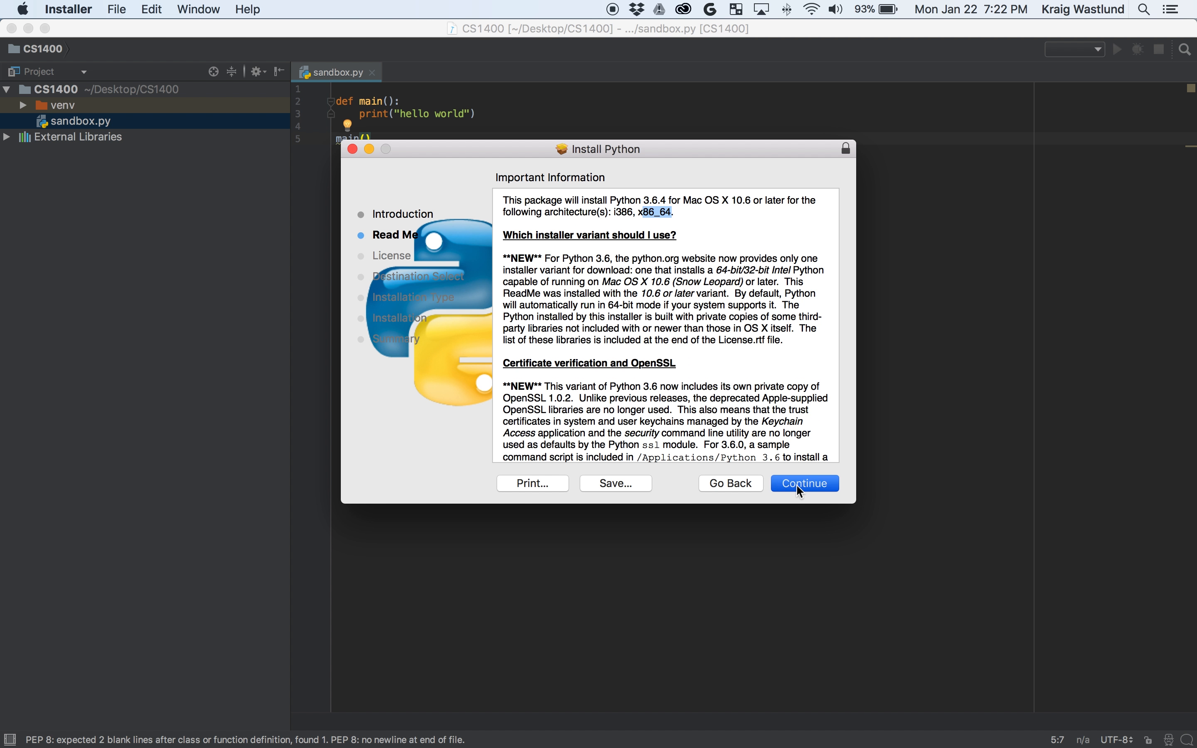
click(797, 486)
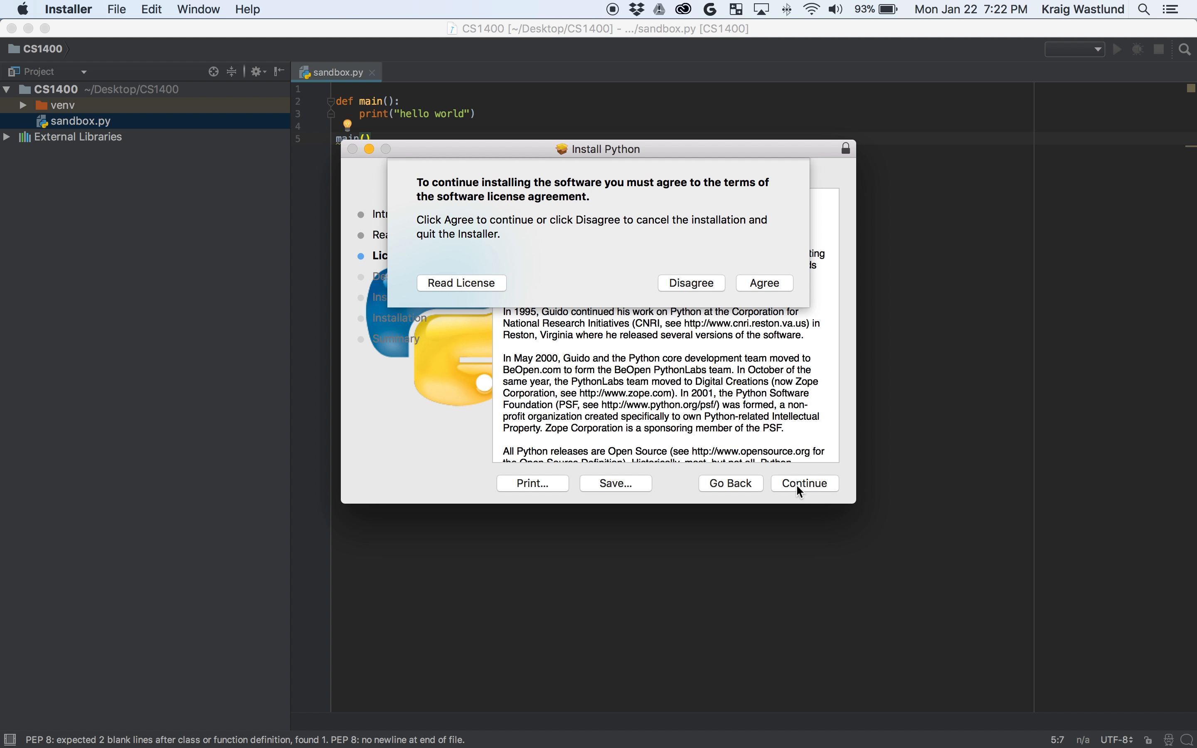
click(760, 288)
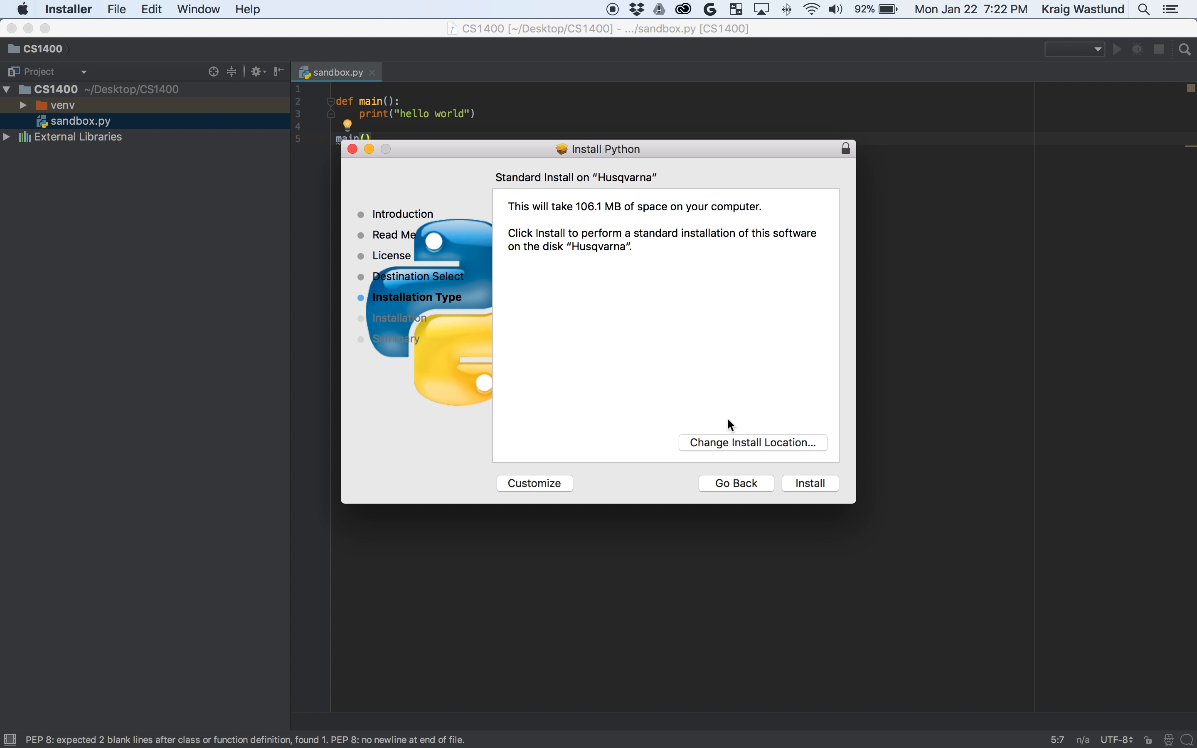
click(824, 486)
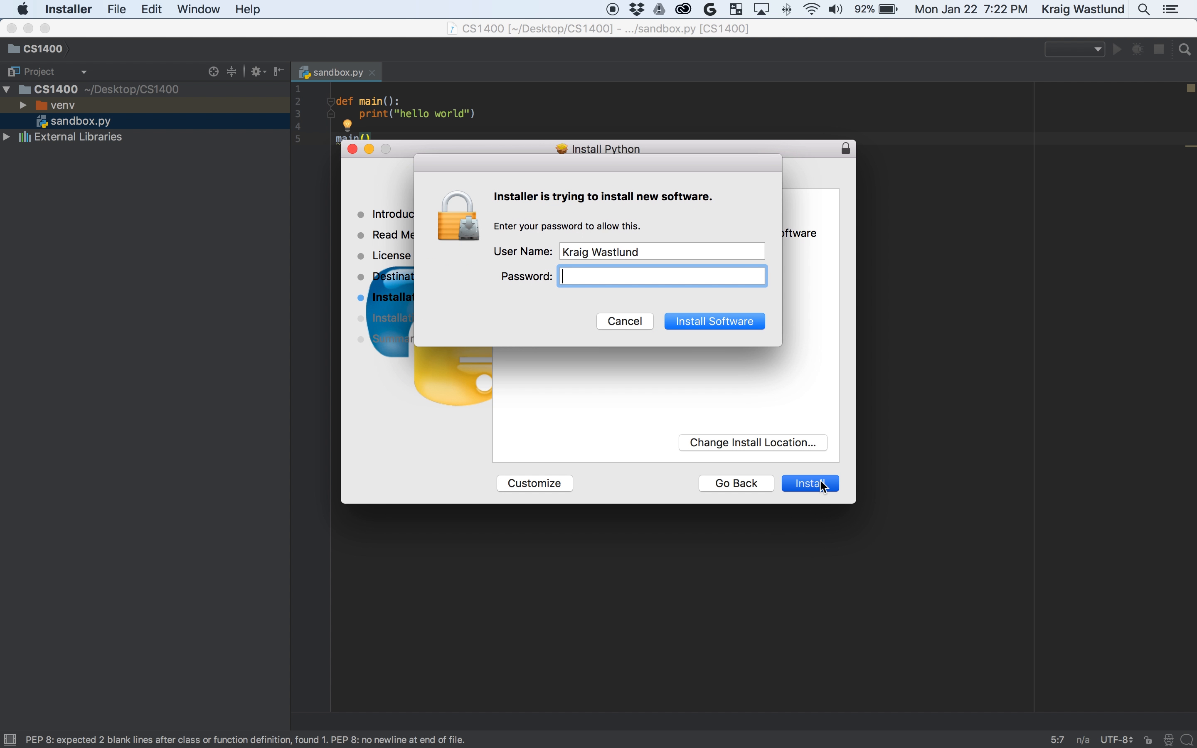
text(•••)
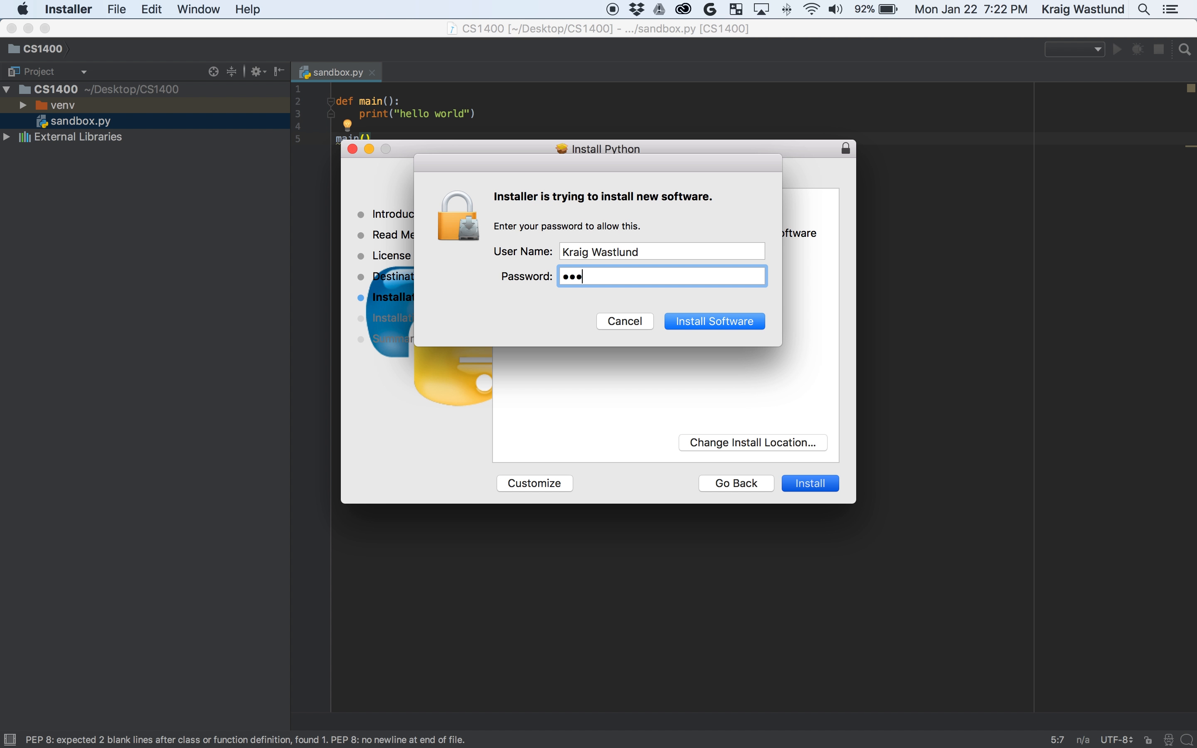